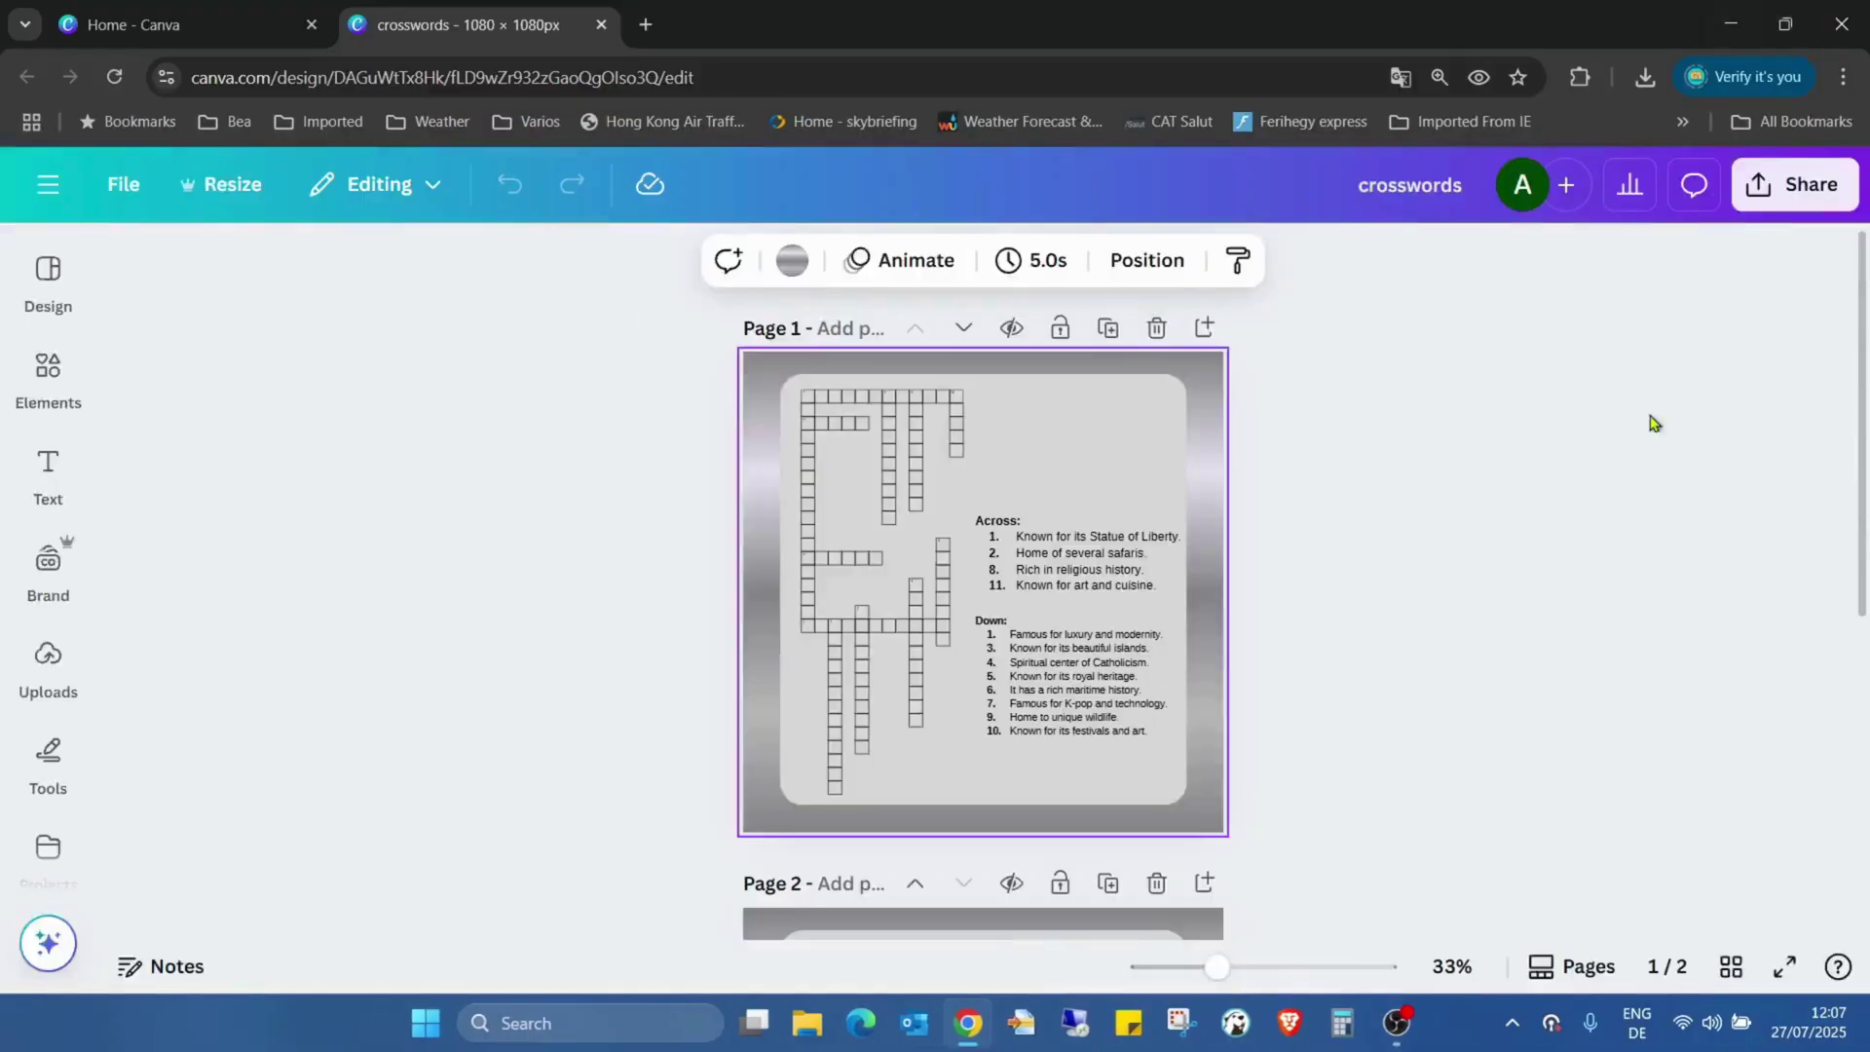
Add two blank pages after page 2, then select the new page 3.
scroll(1501, 787, down, 5)
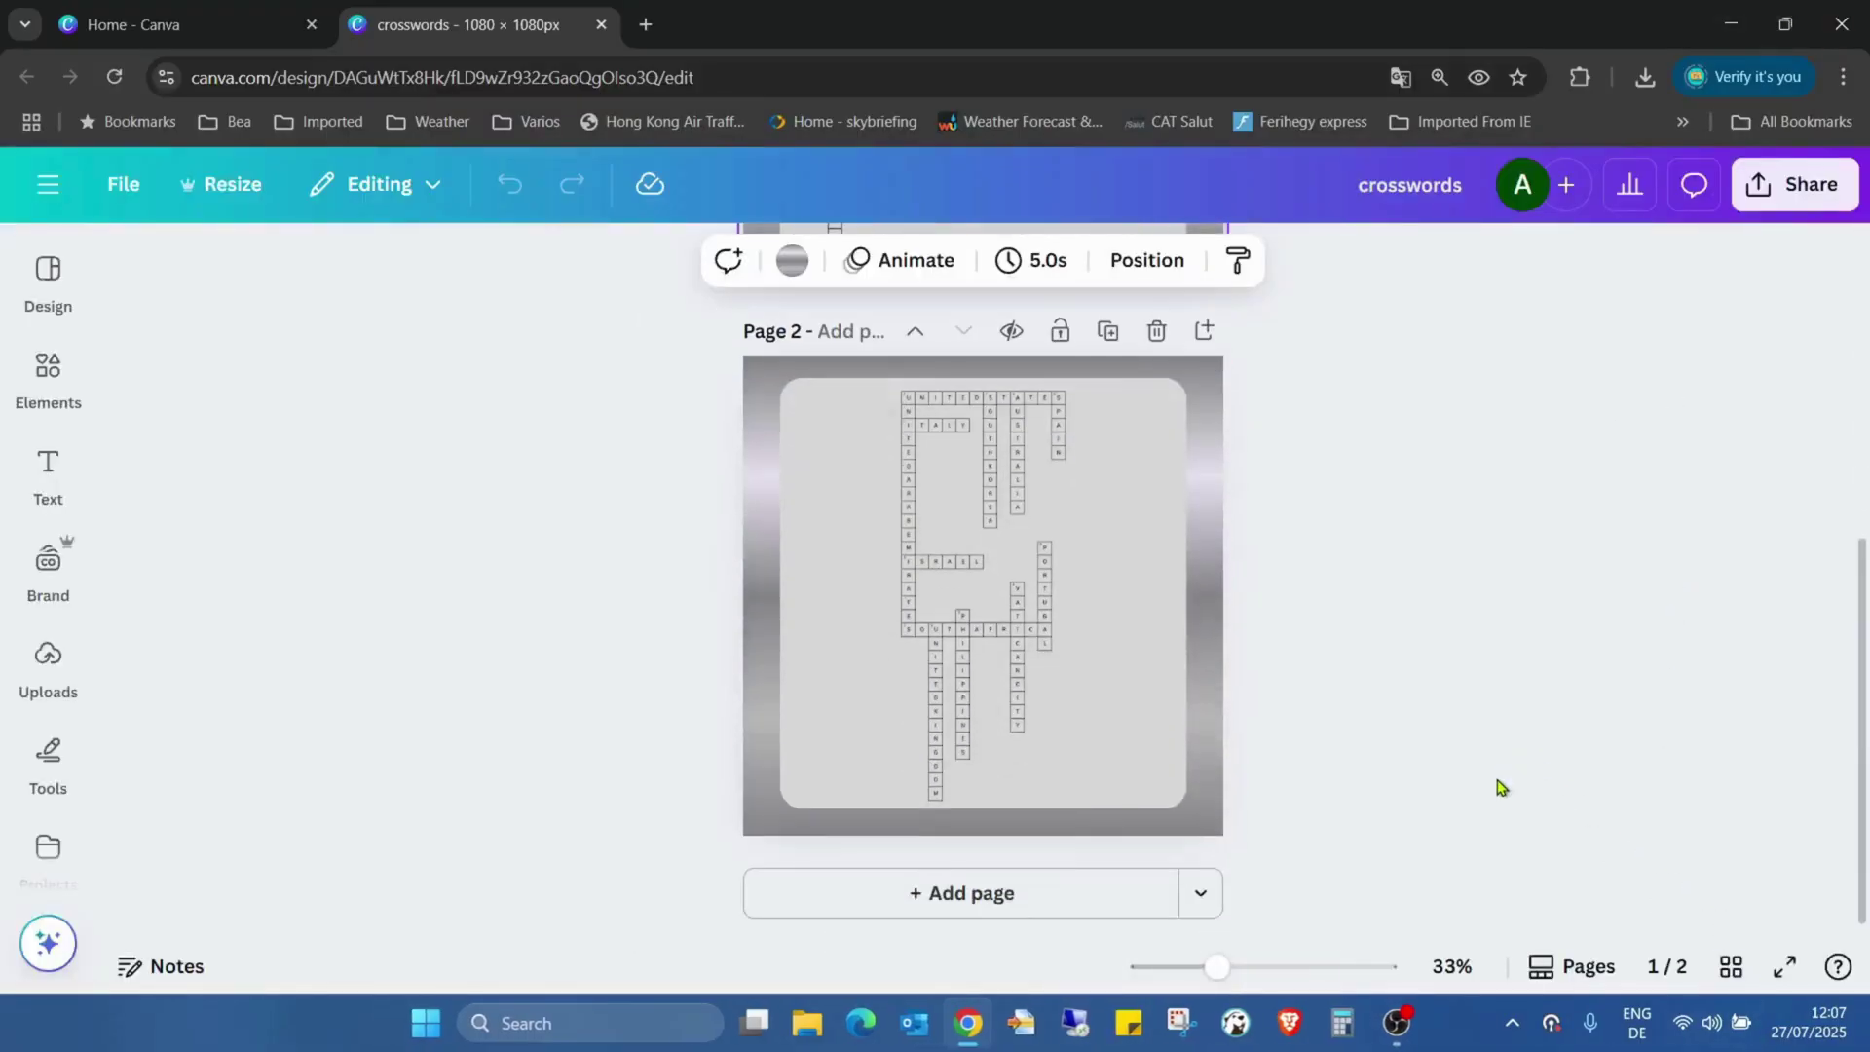
click(1011, 893)
click(1050, 906)
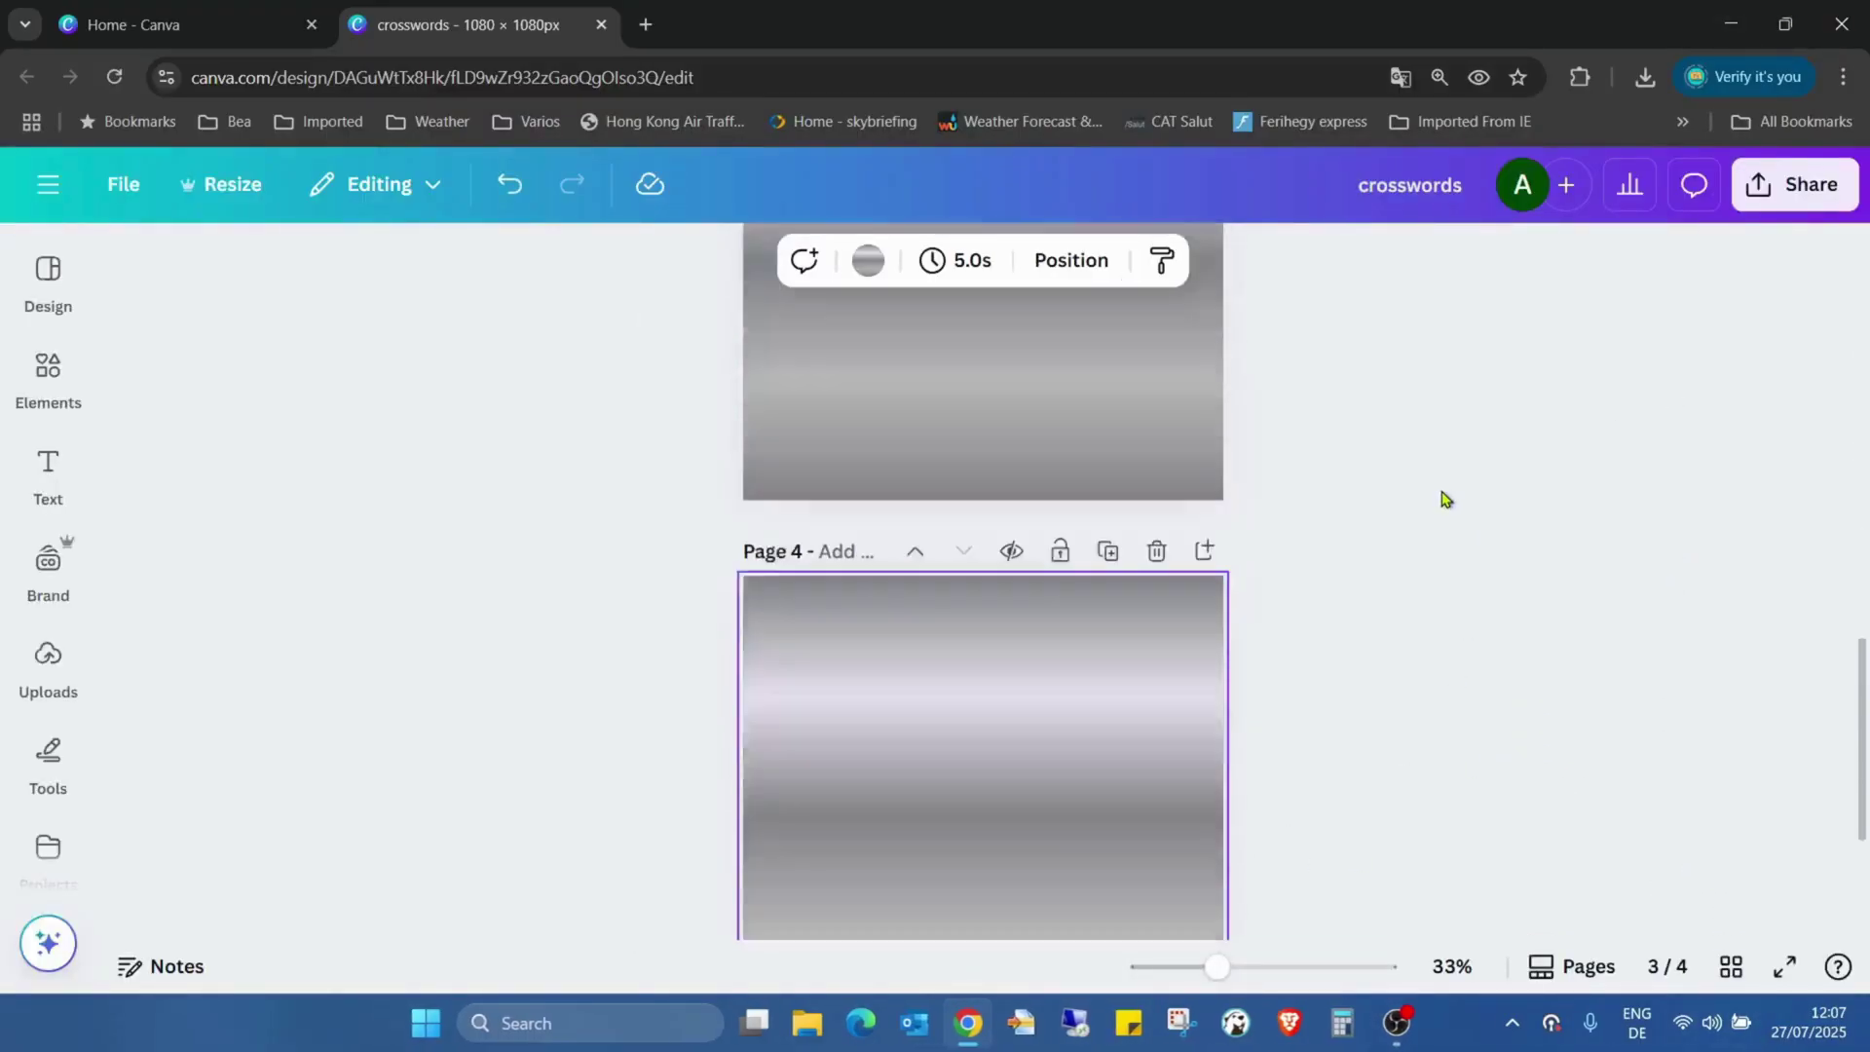
scroll(1306, 497, up, 3)
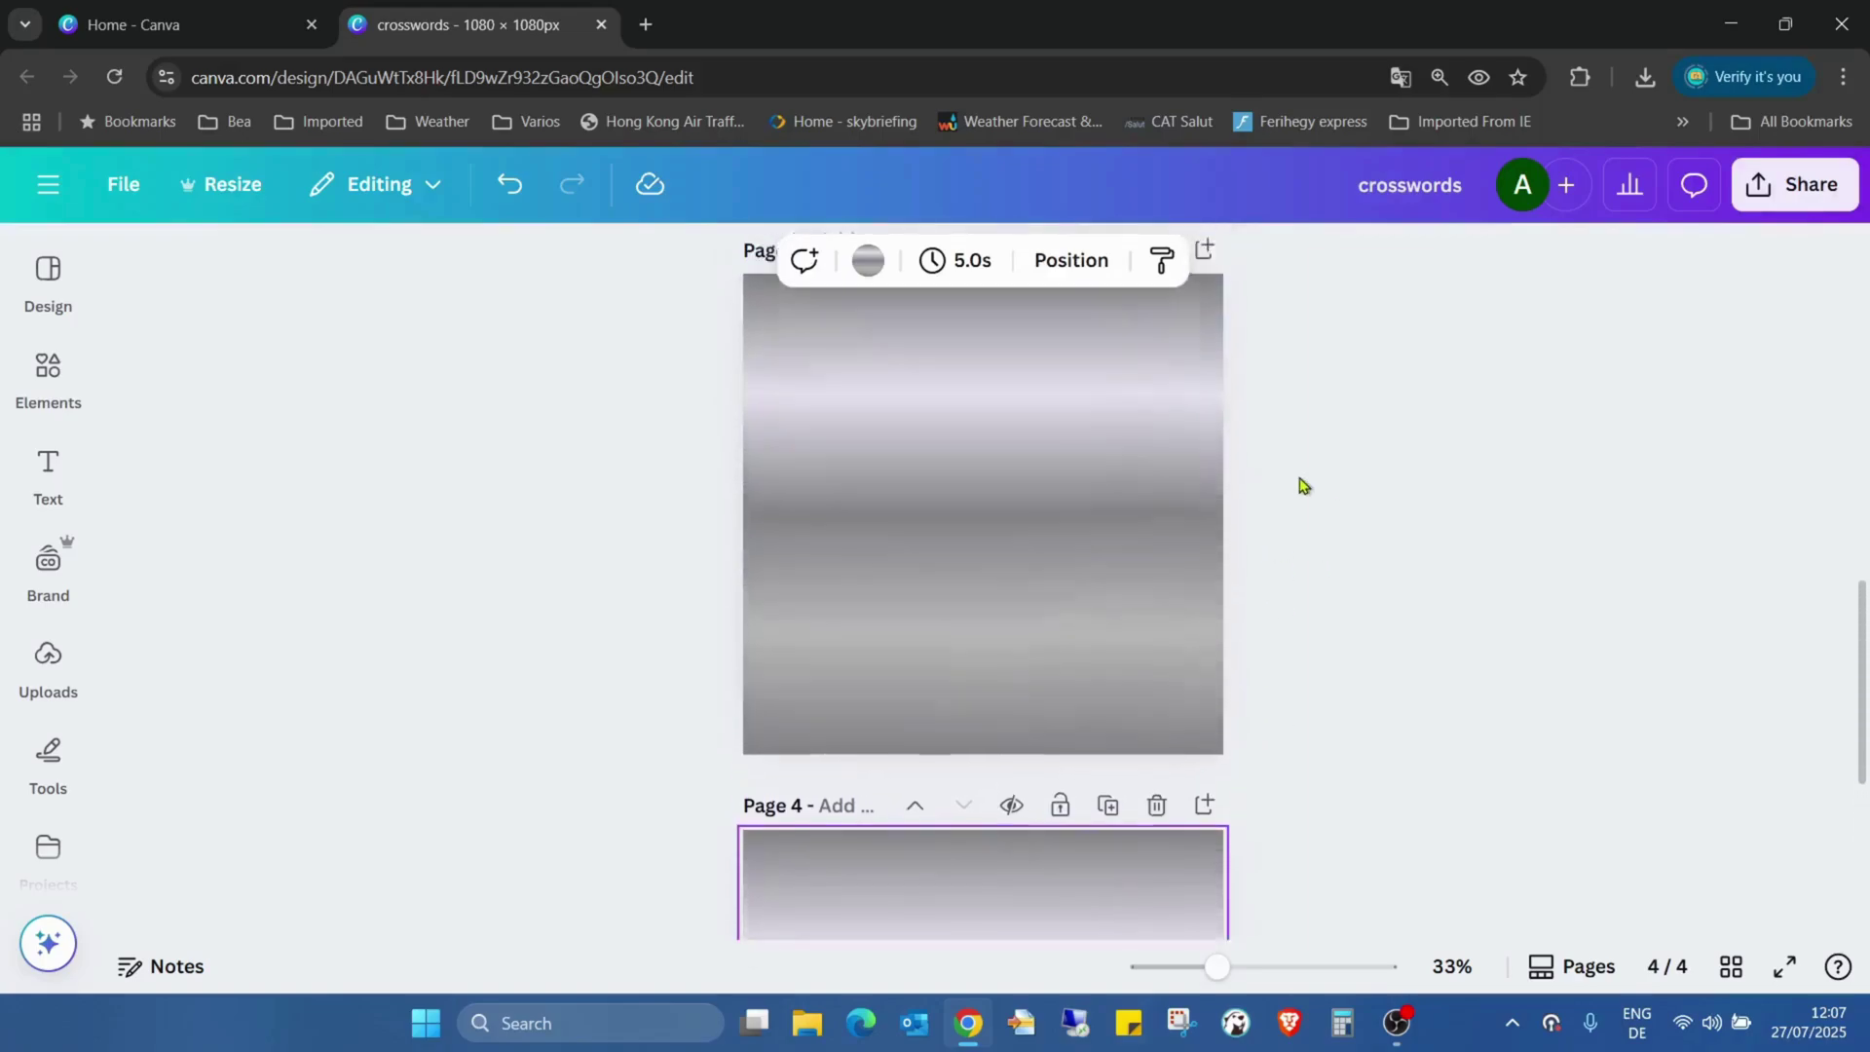
click(1120, 656)
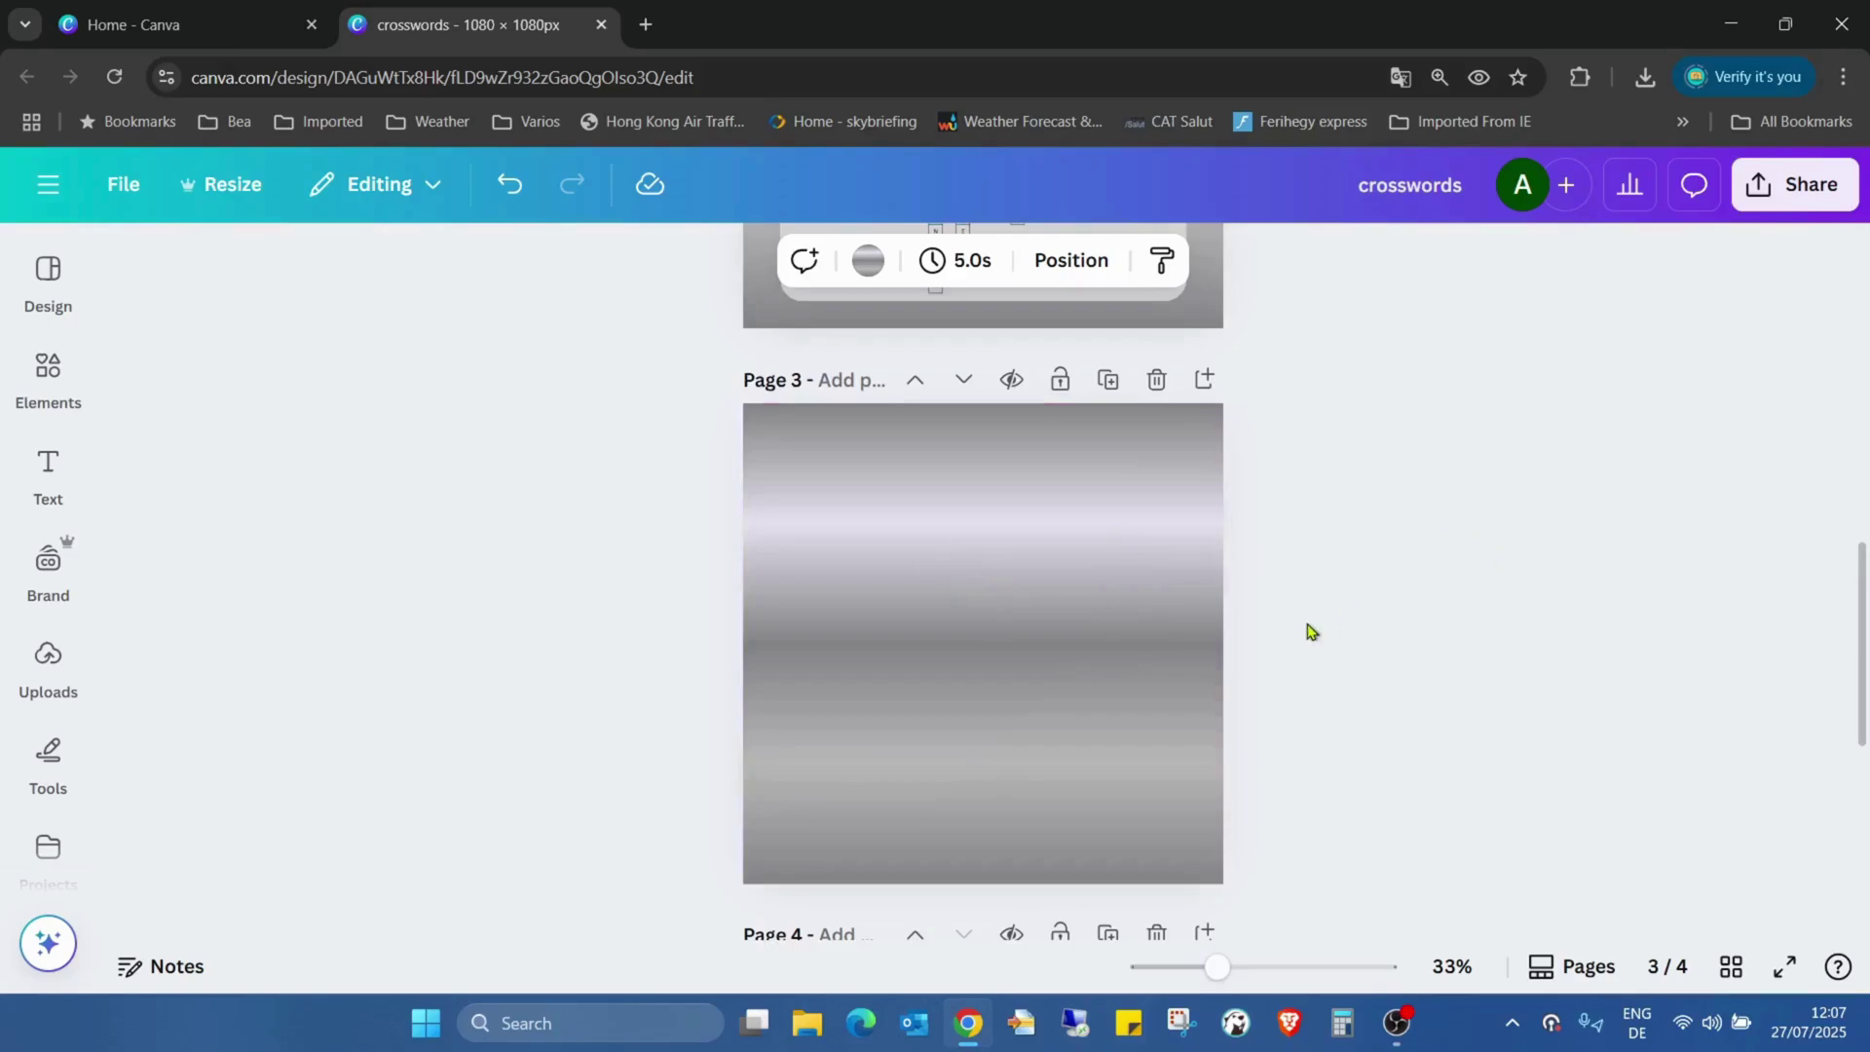
scroll(1169, 546, down, 5)
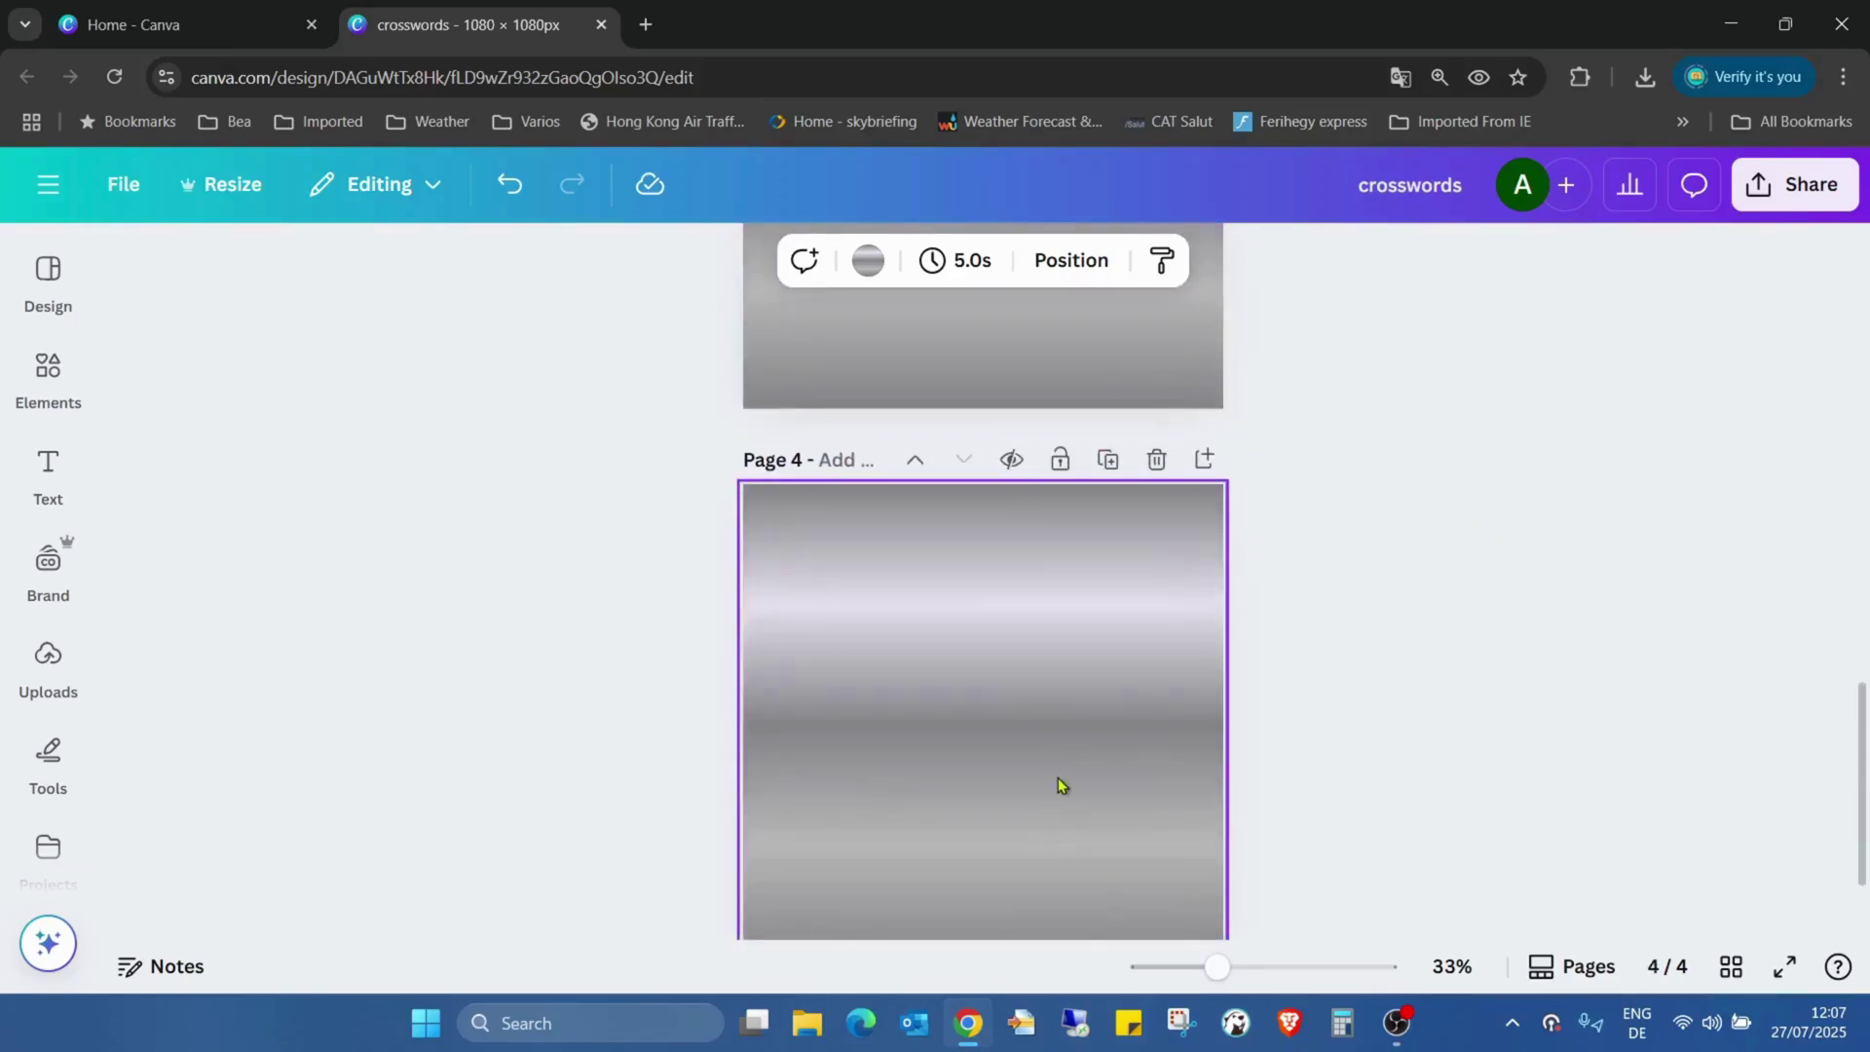
scroll(1154, 825, up, 1)
scroll(1160, 824, up, 2)
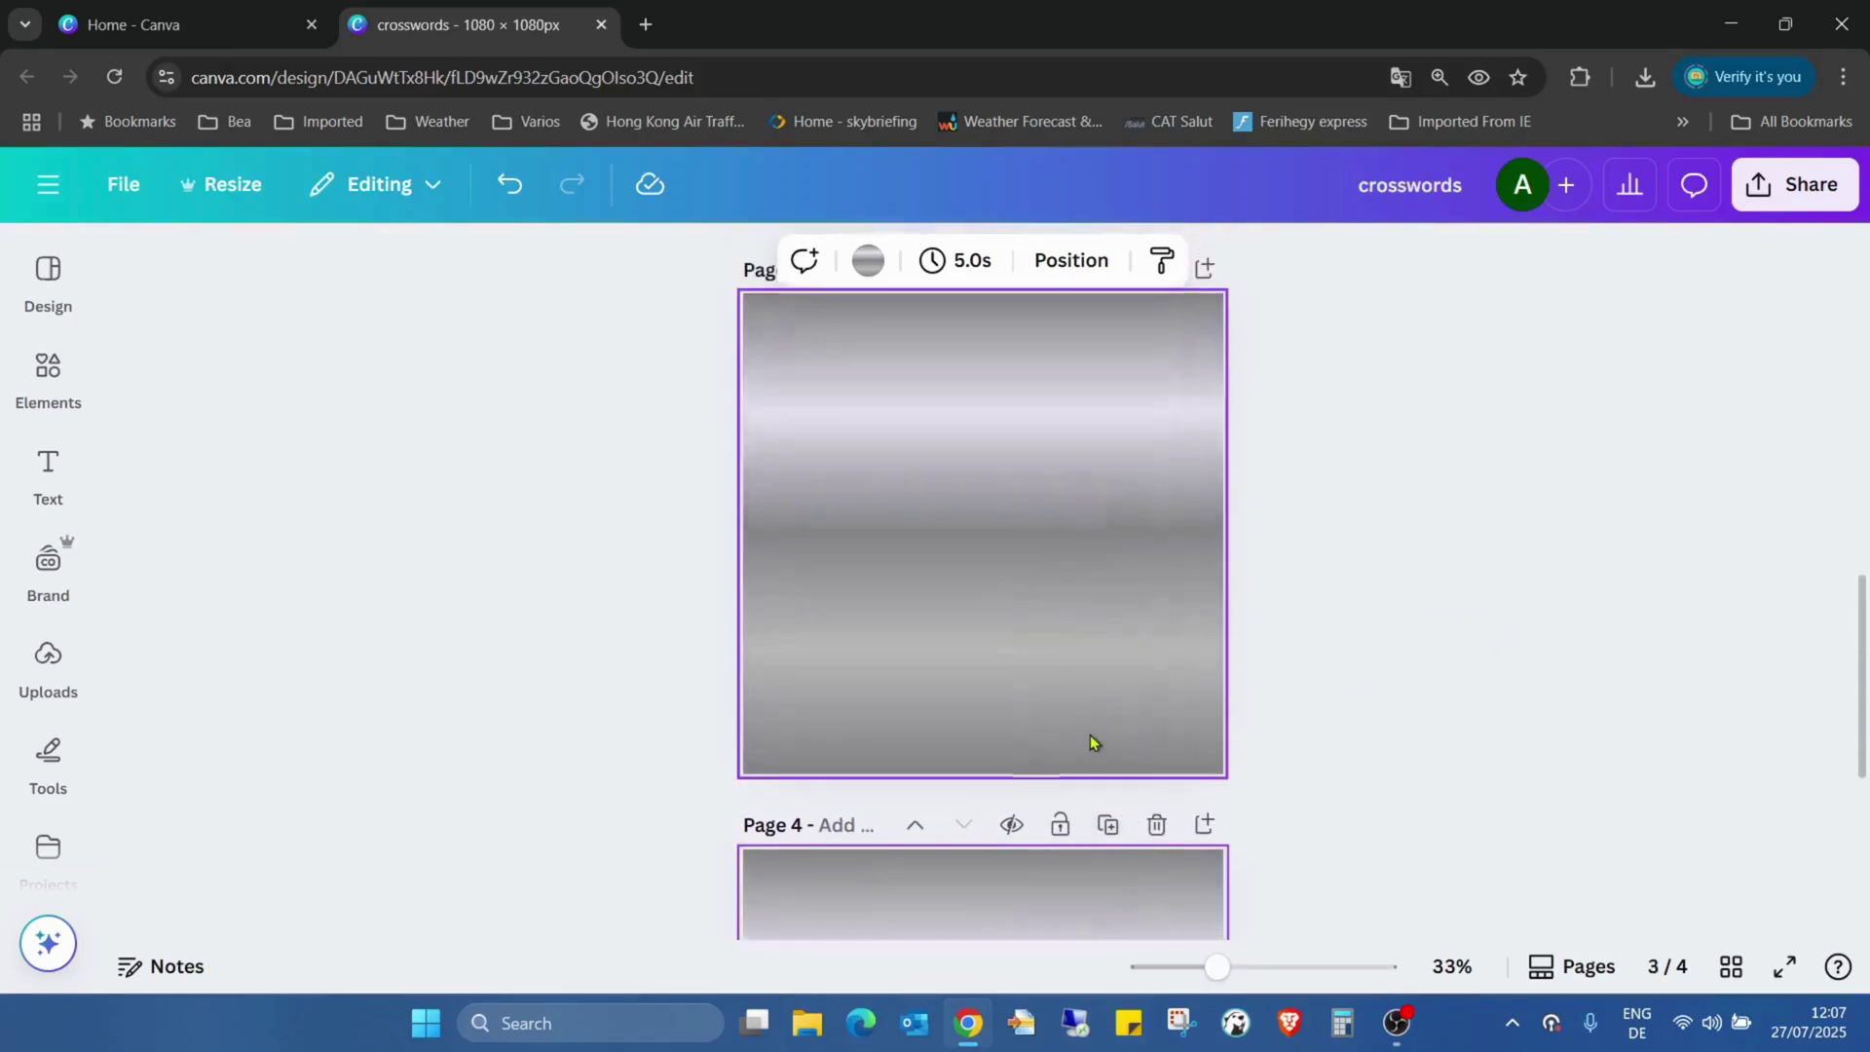
scroll(1095, 744, up, 1)
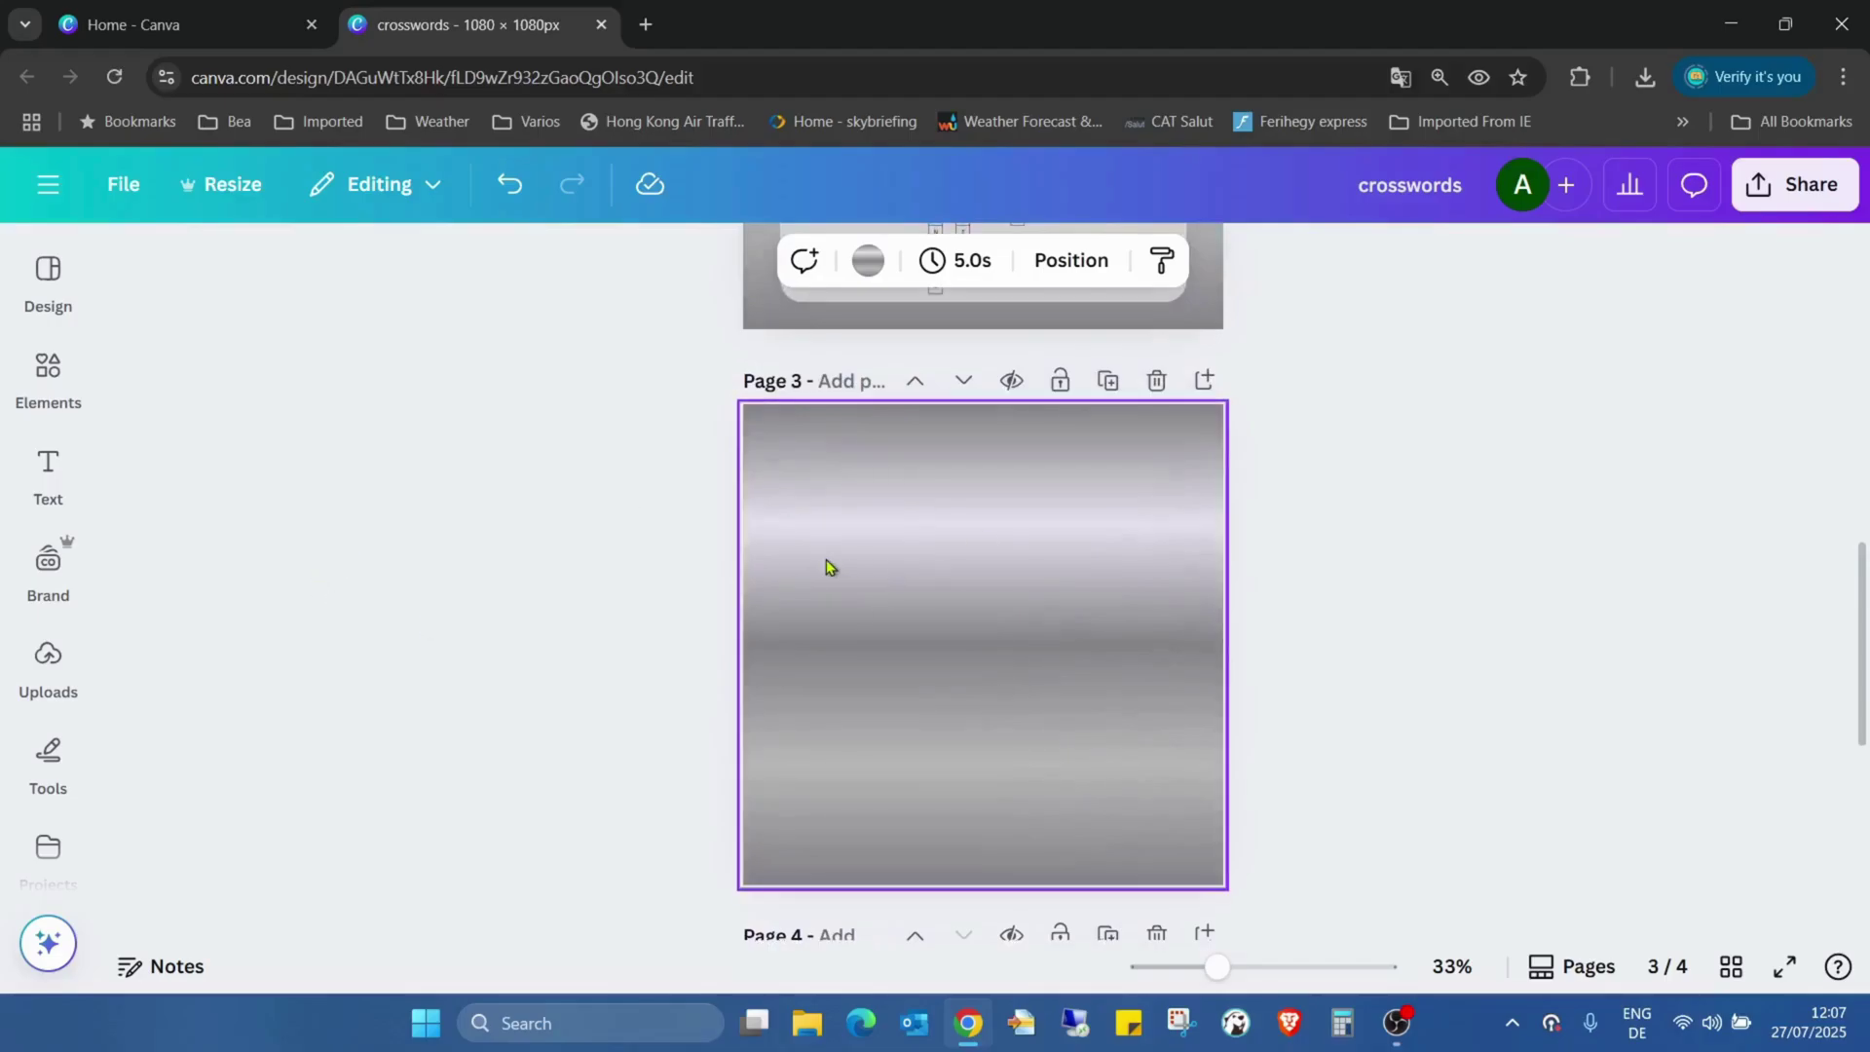
Search the Apps panel for 'acti' and open the Activities Maker app.
click(47, 562)
scroll(44, 526, down, 2)
click(42, 480)
scroll(42, 448, down, 4)
click(42, 404)
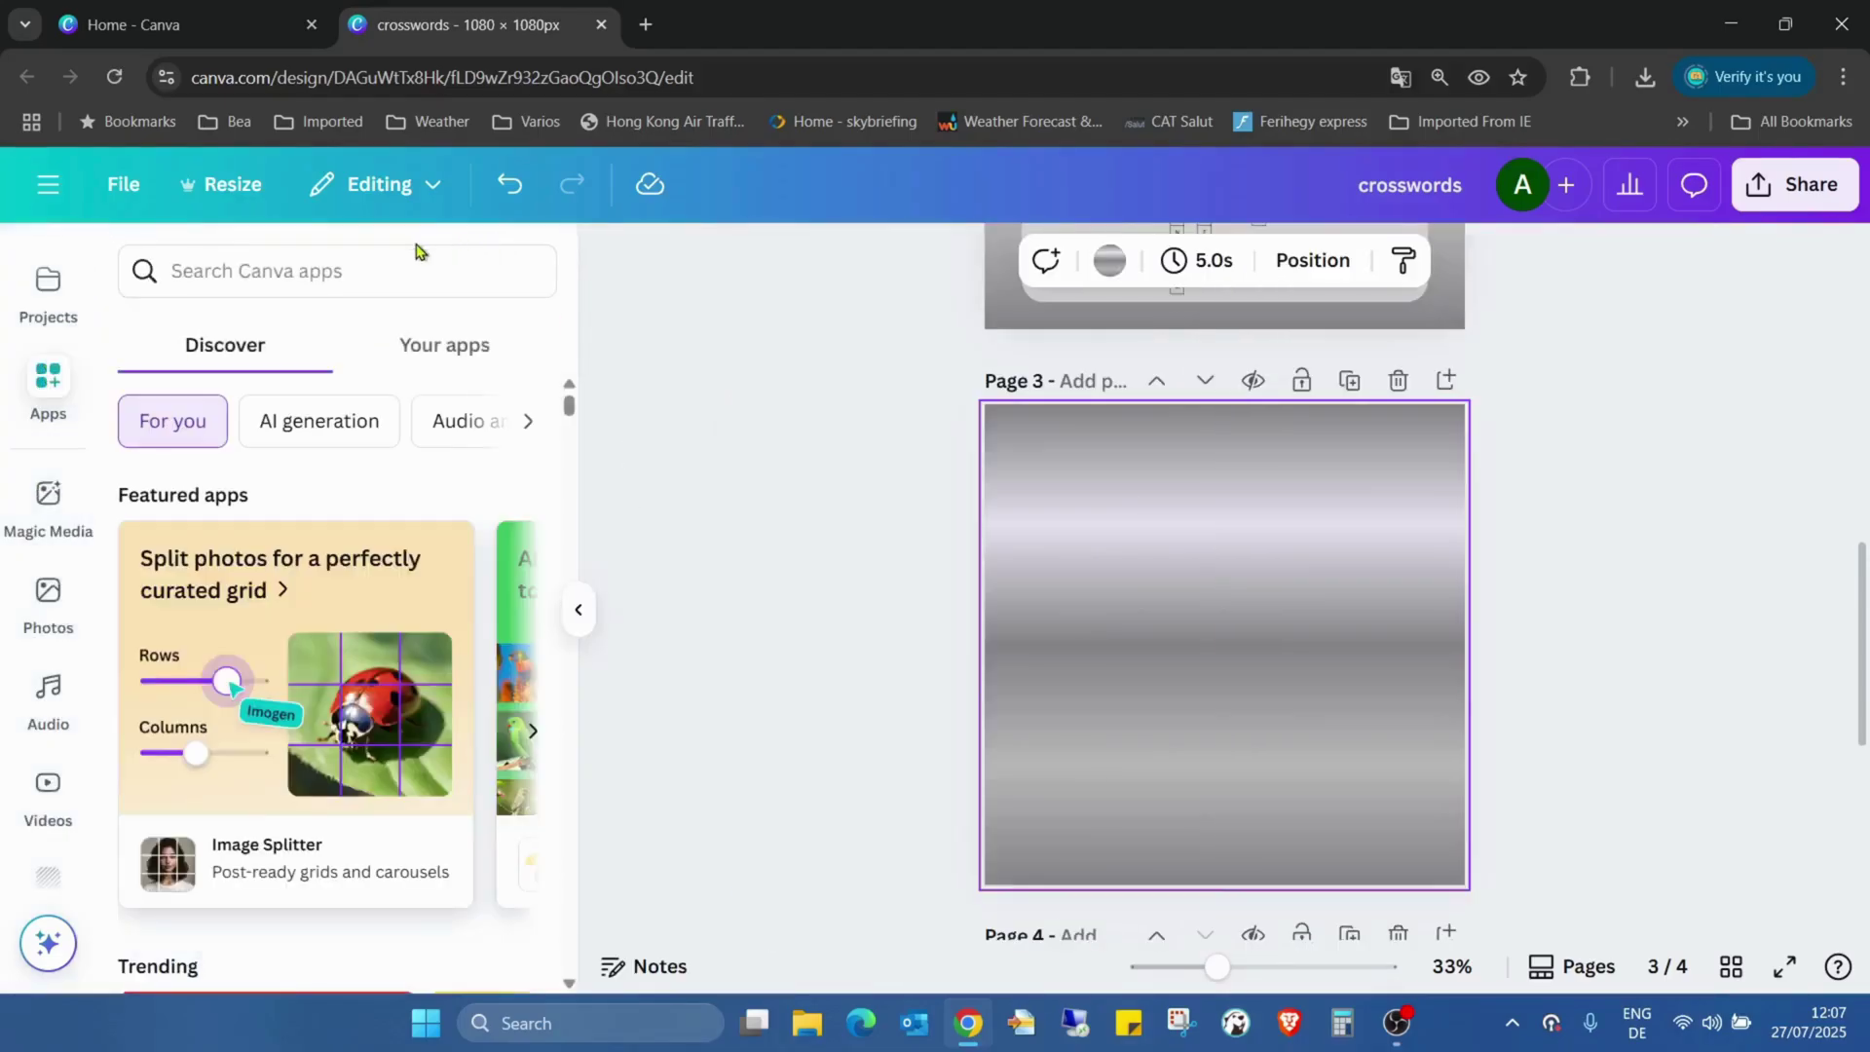
click(404, 251)
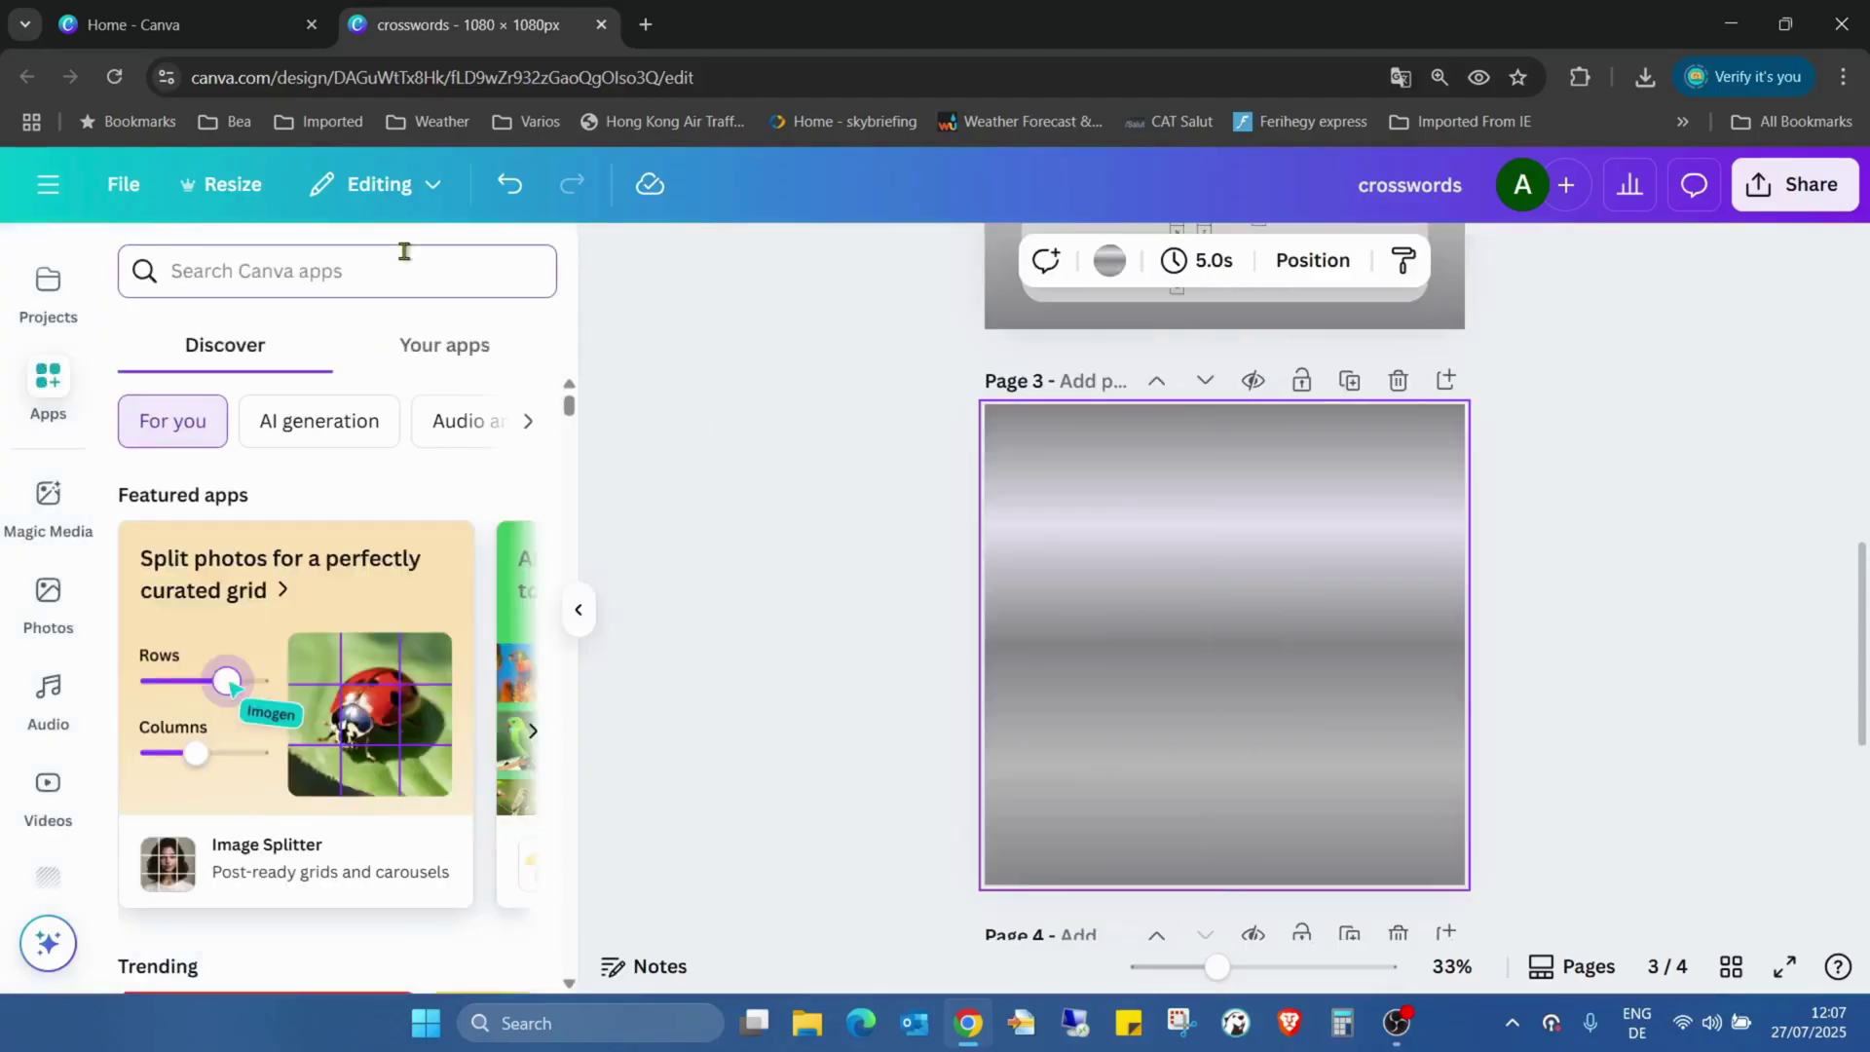
text(acti)
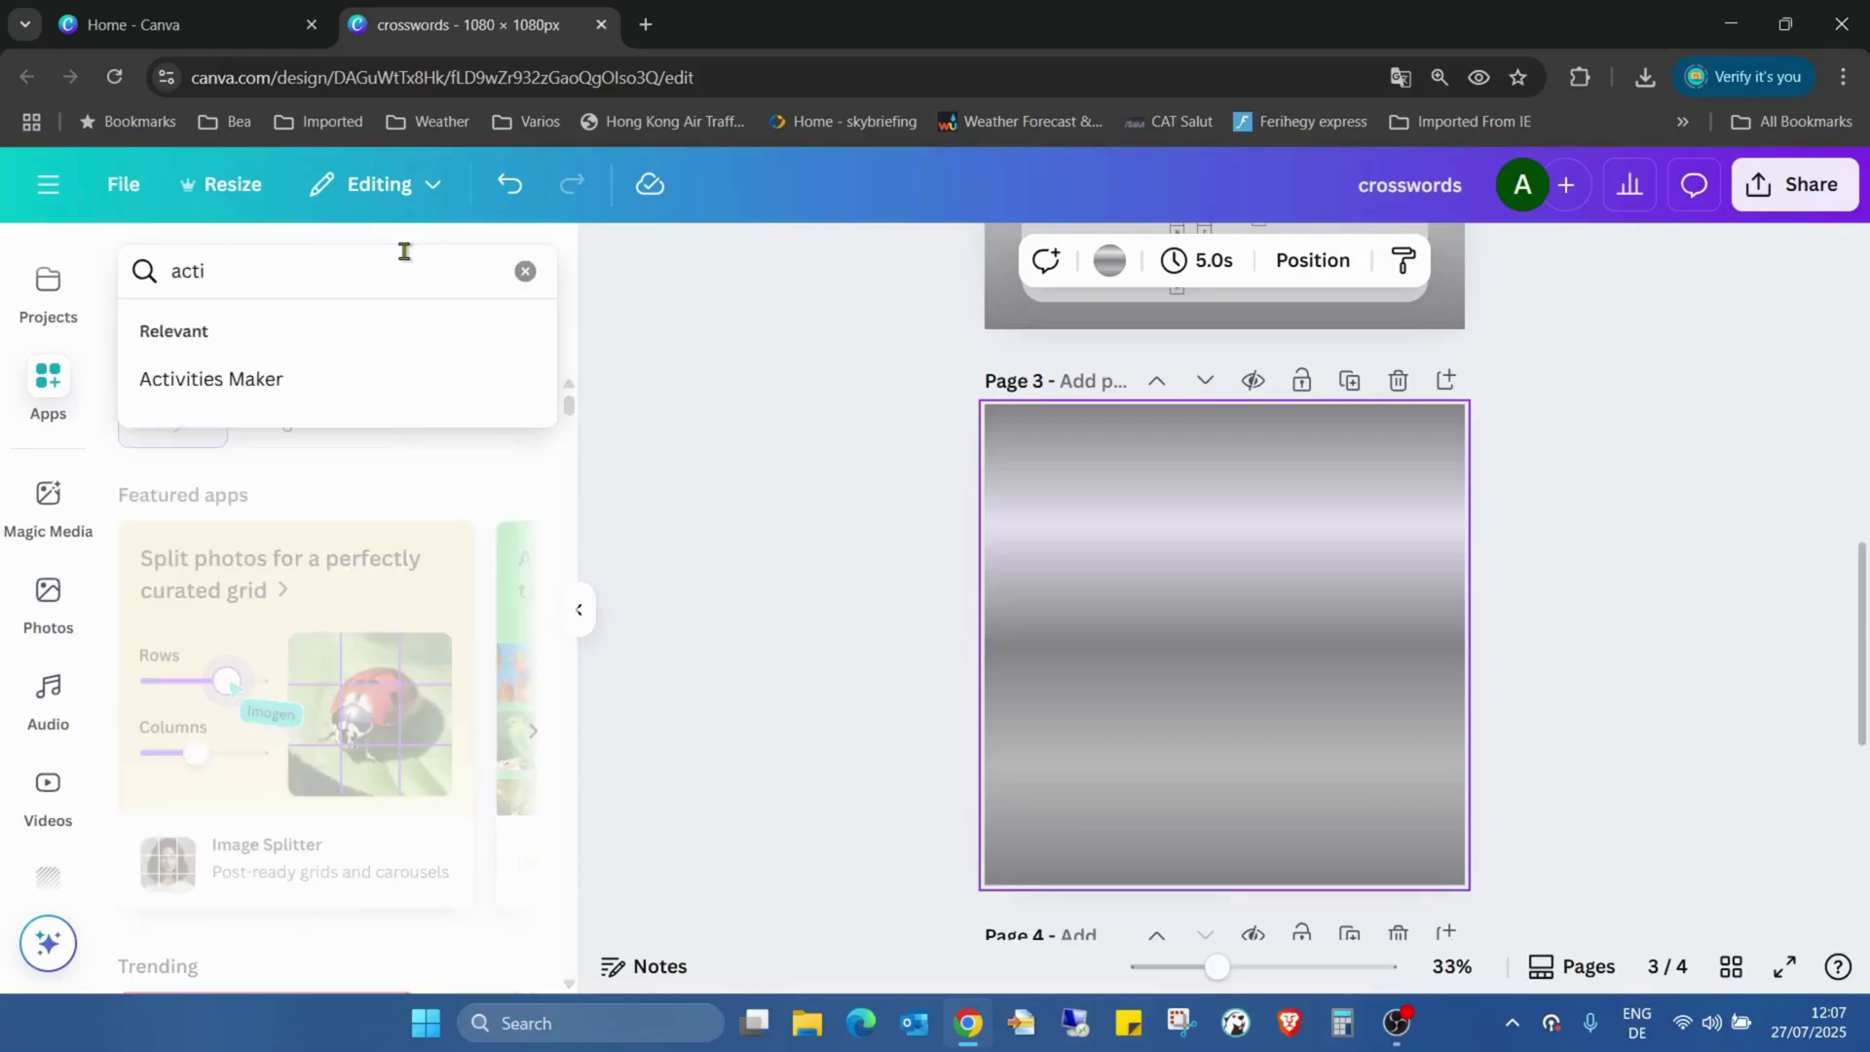
click(302, 381)
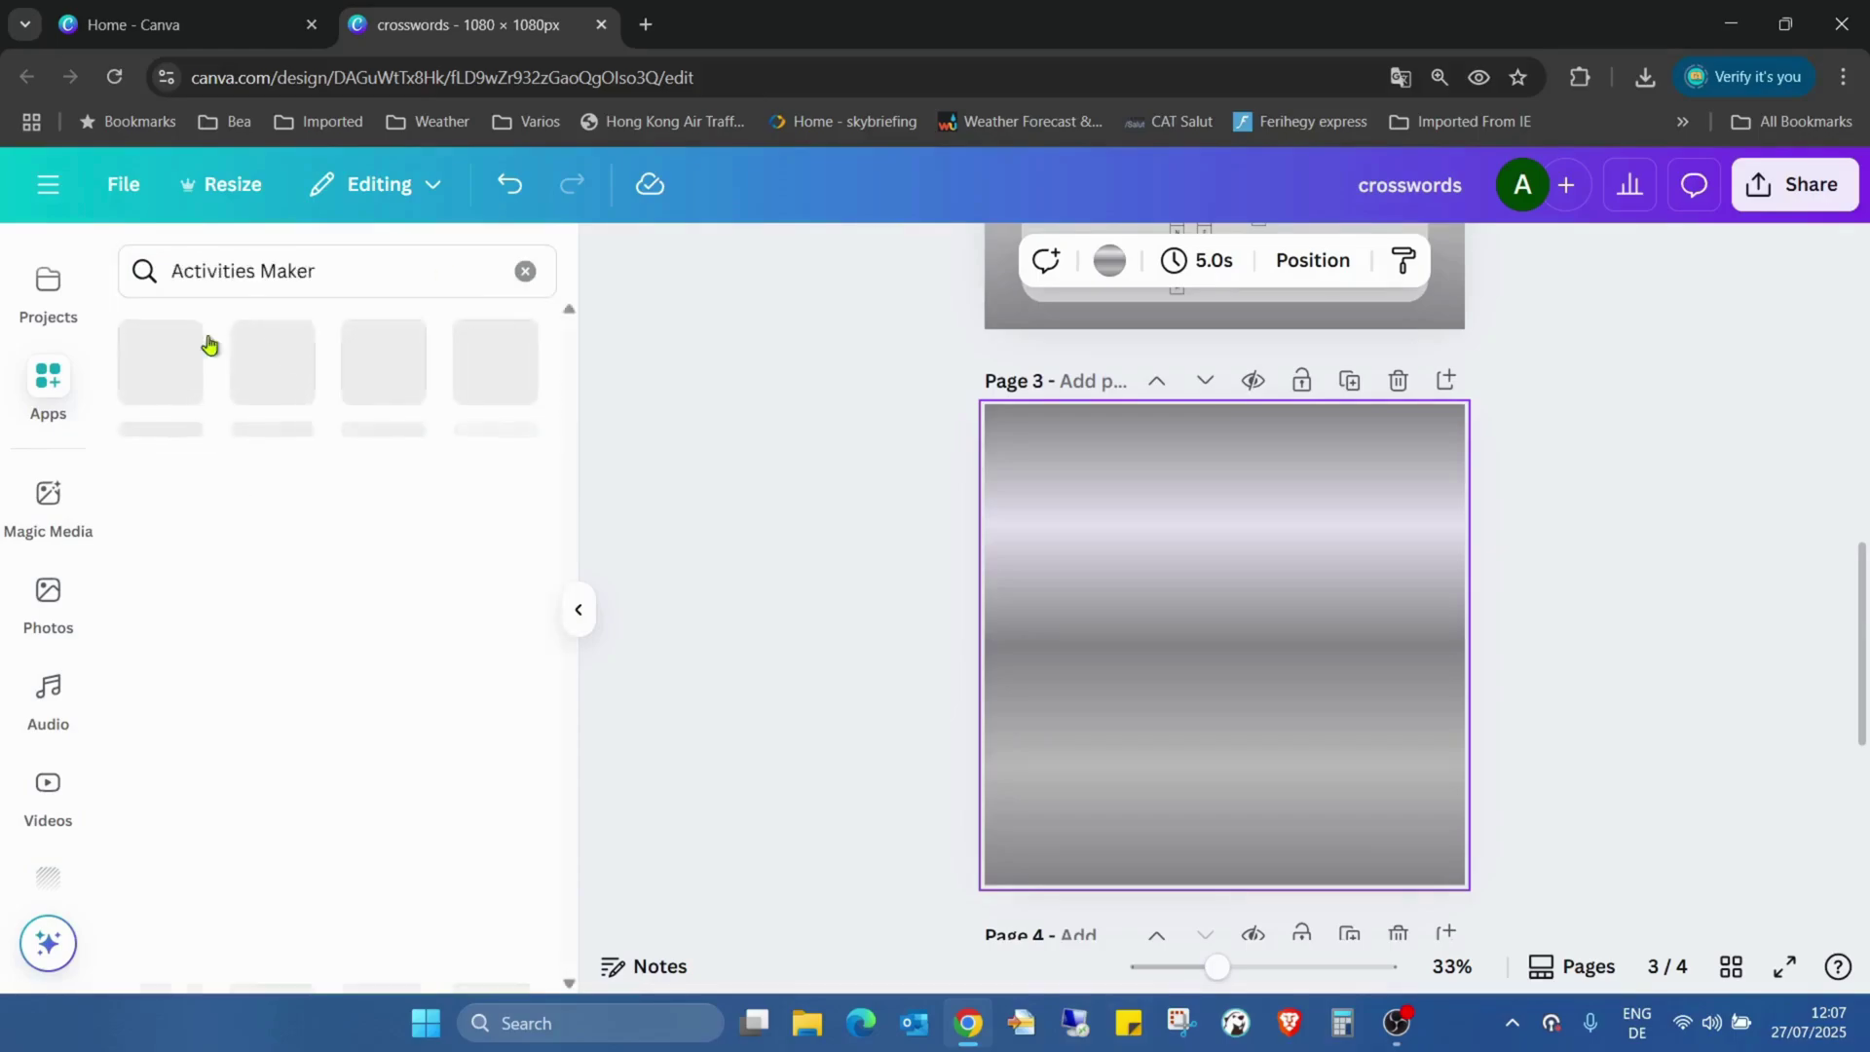
click(162, 366)
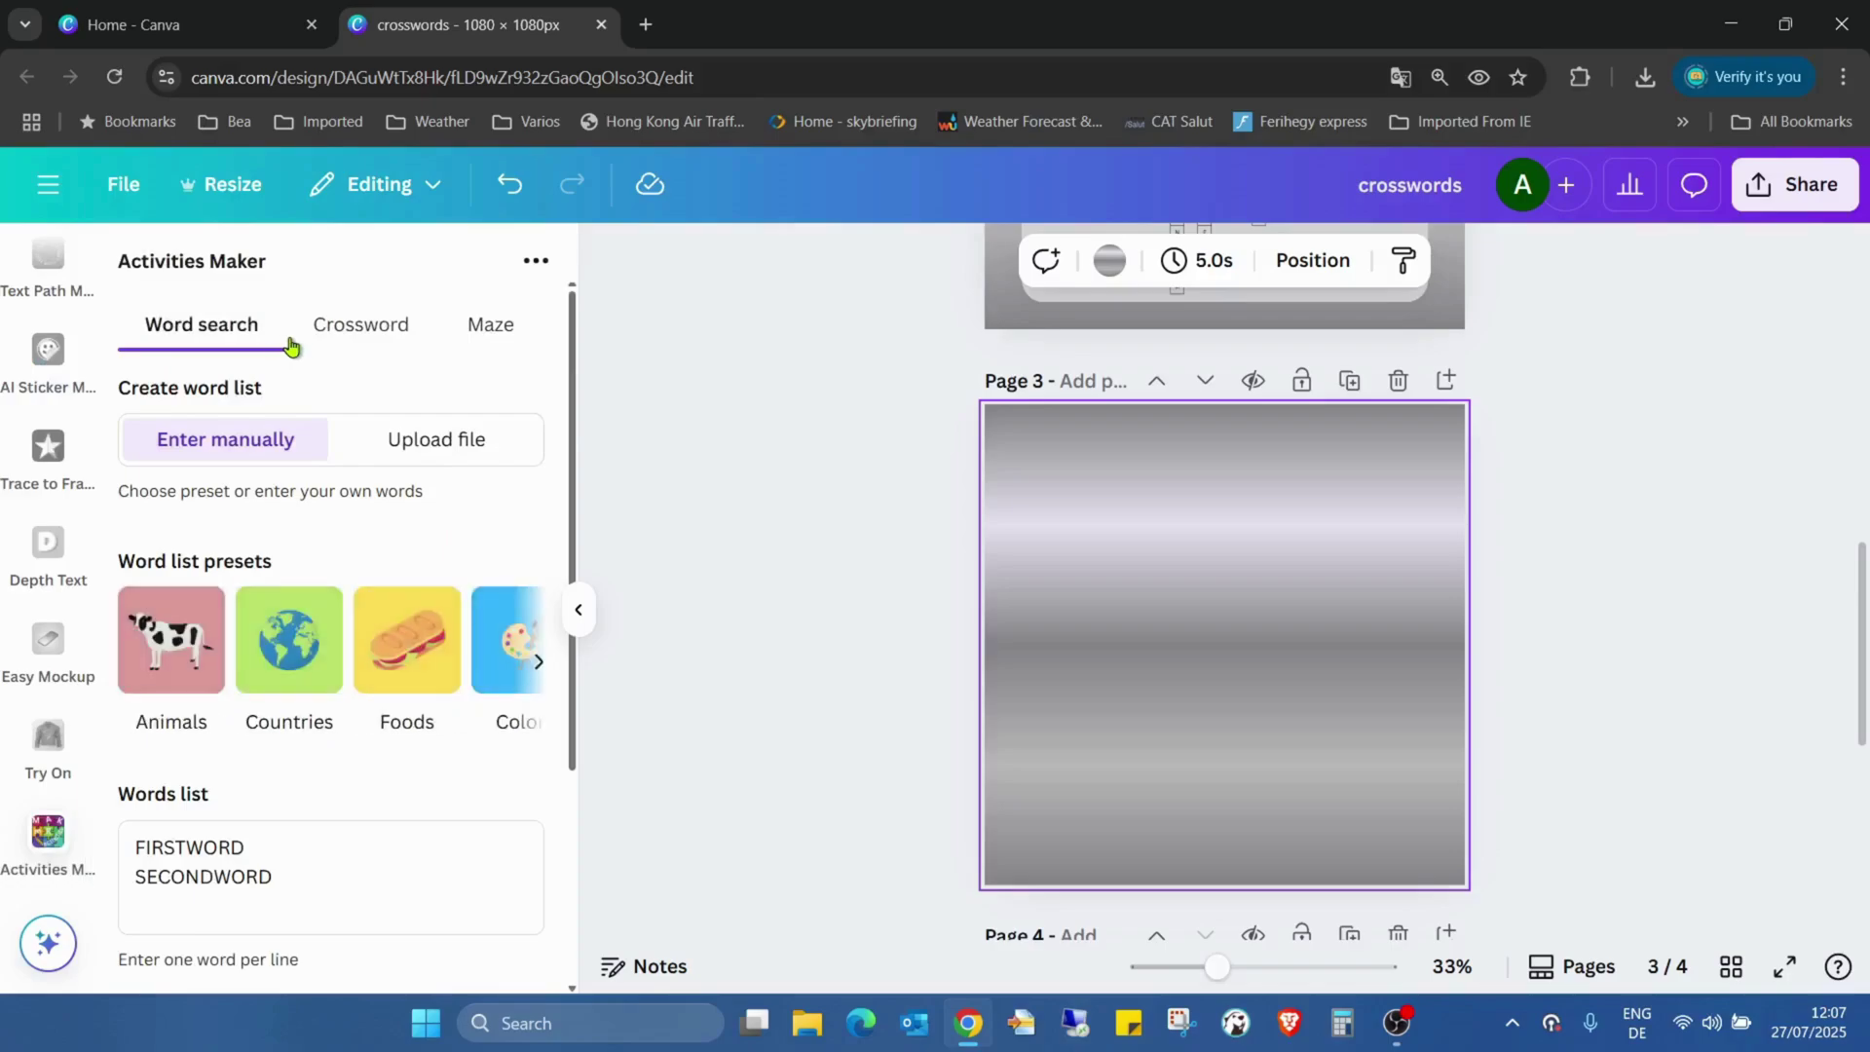
Switch Activities Maker to Crossword mode and browse more word list presets.
click(345, 326)
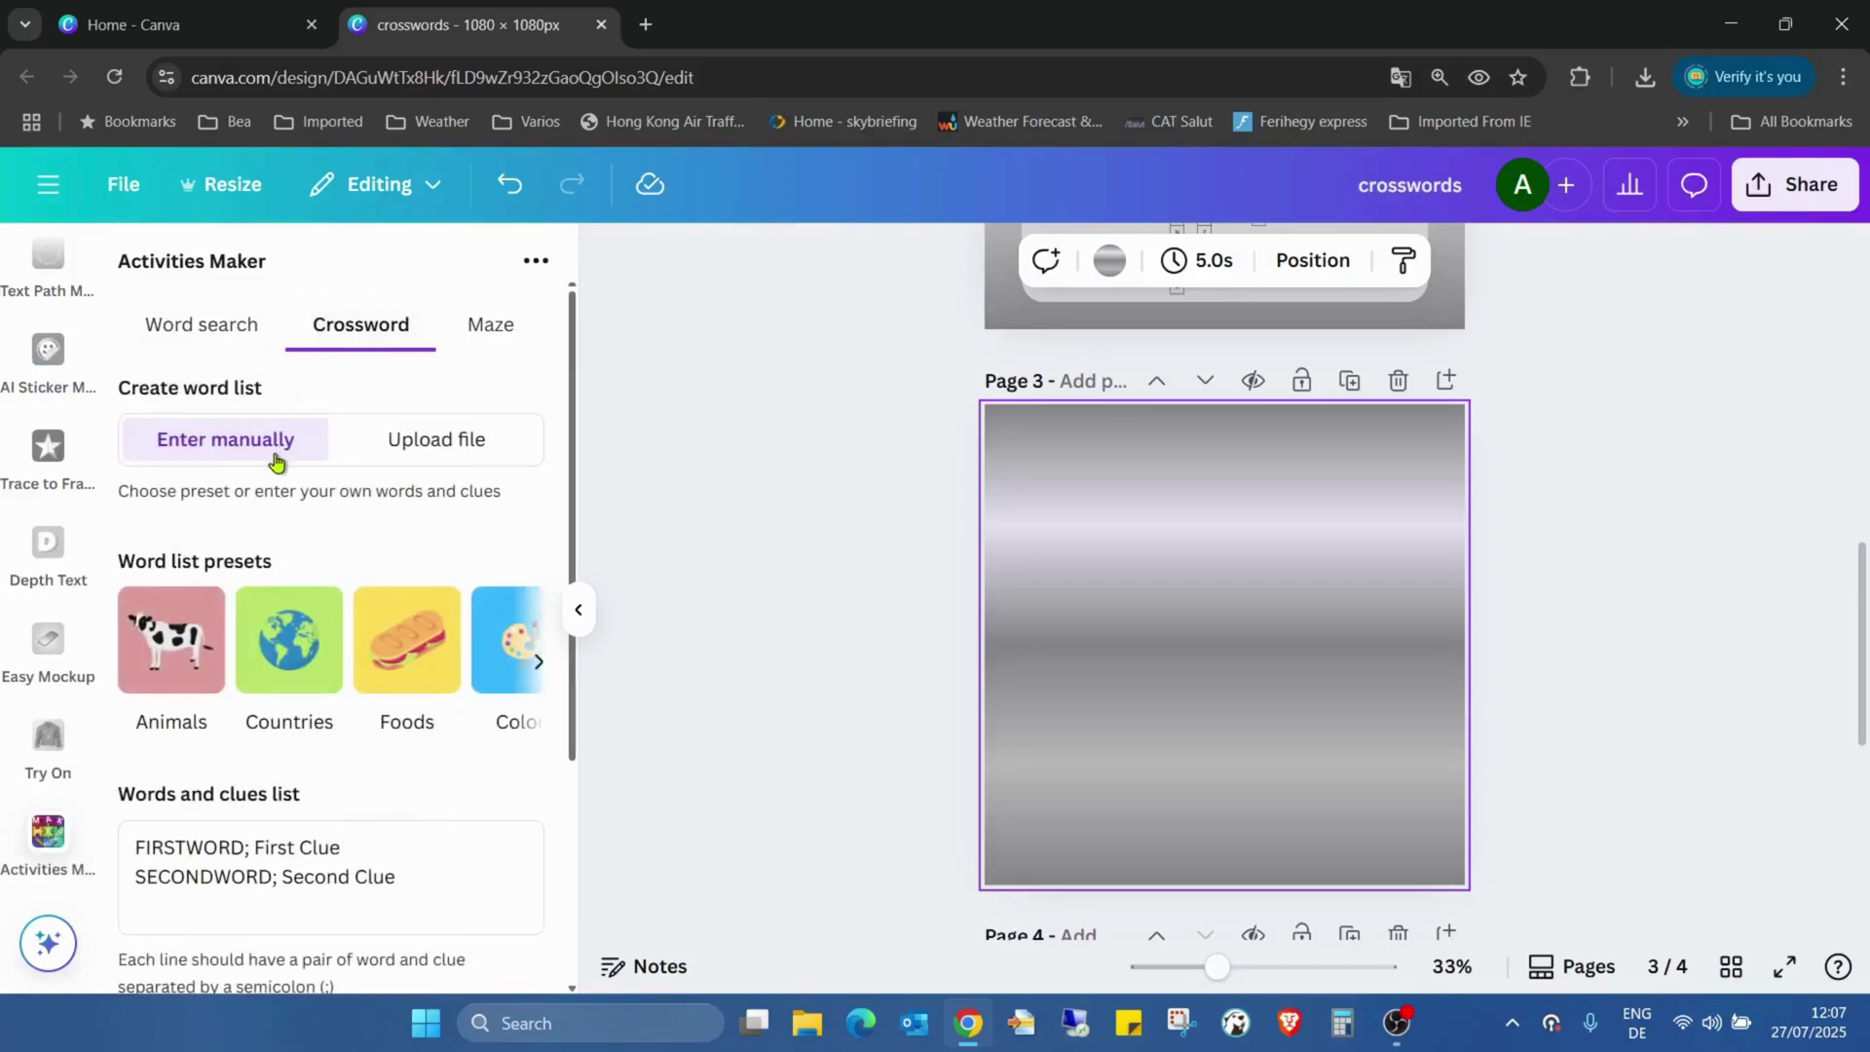
scroll(477, 414, down, 1)
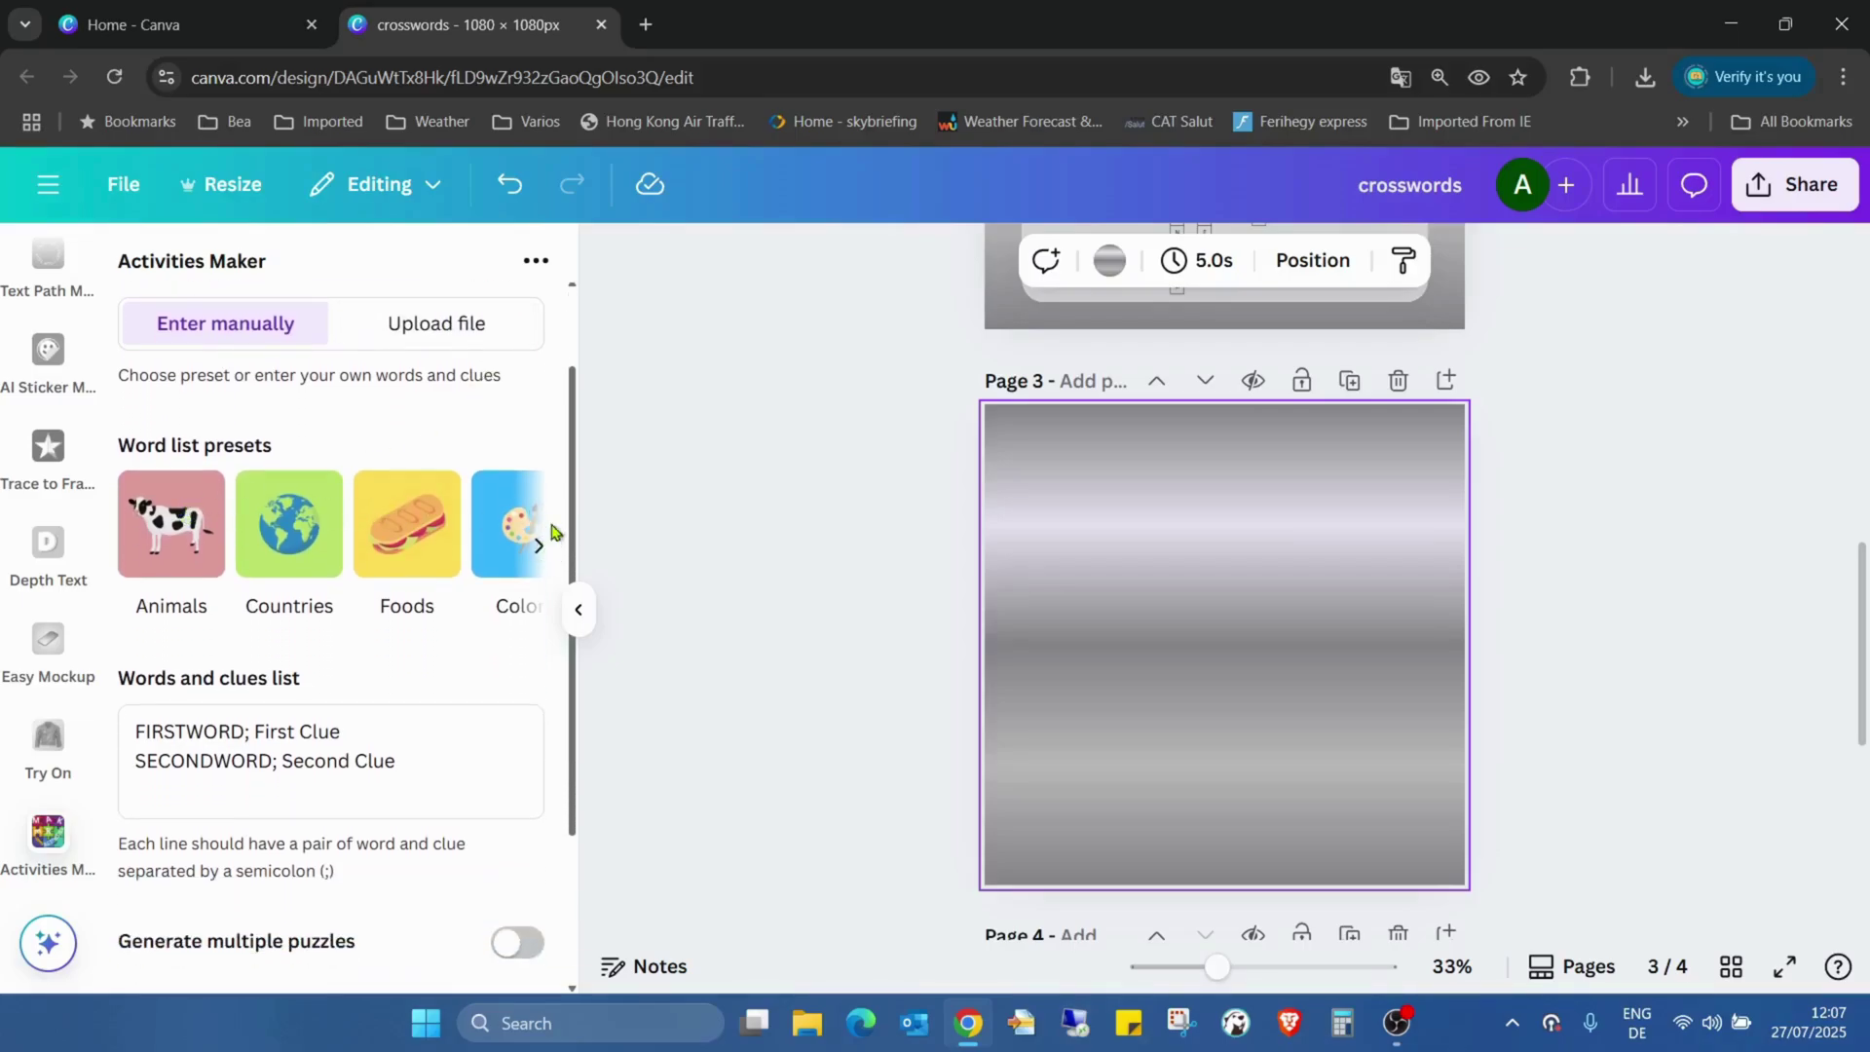
click(547, 552)
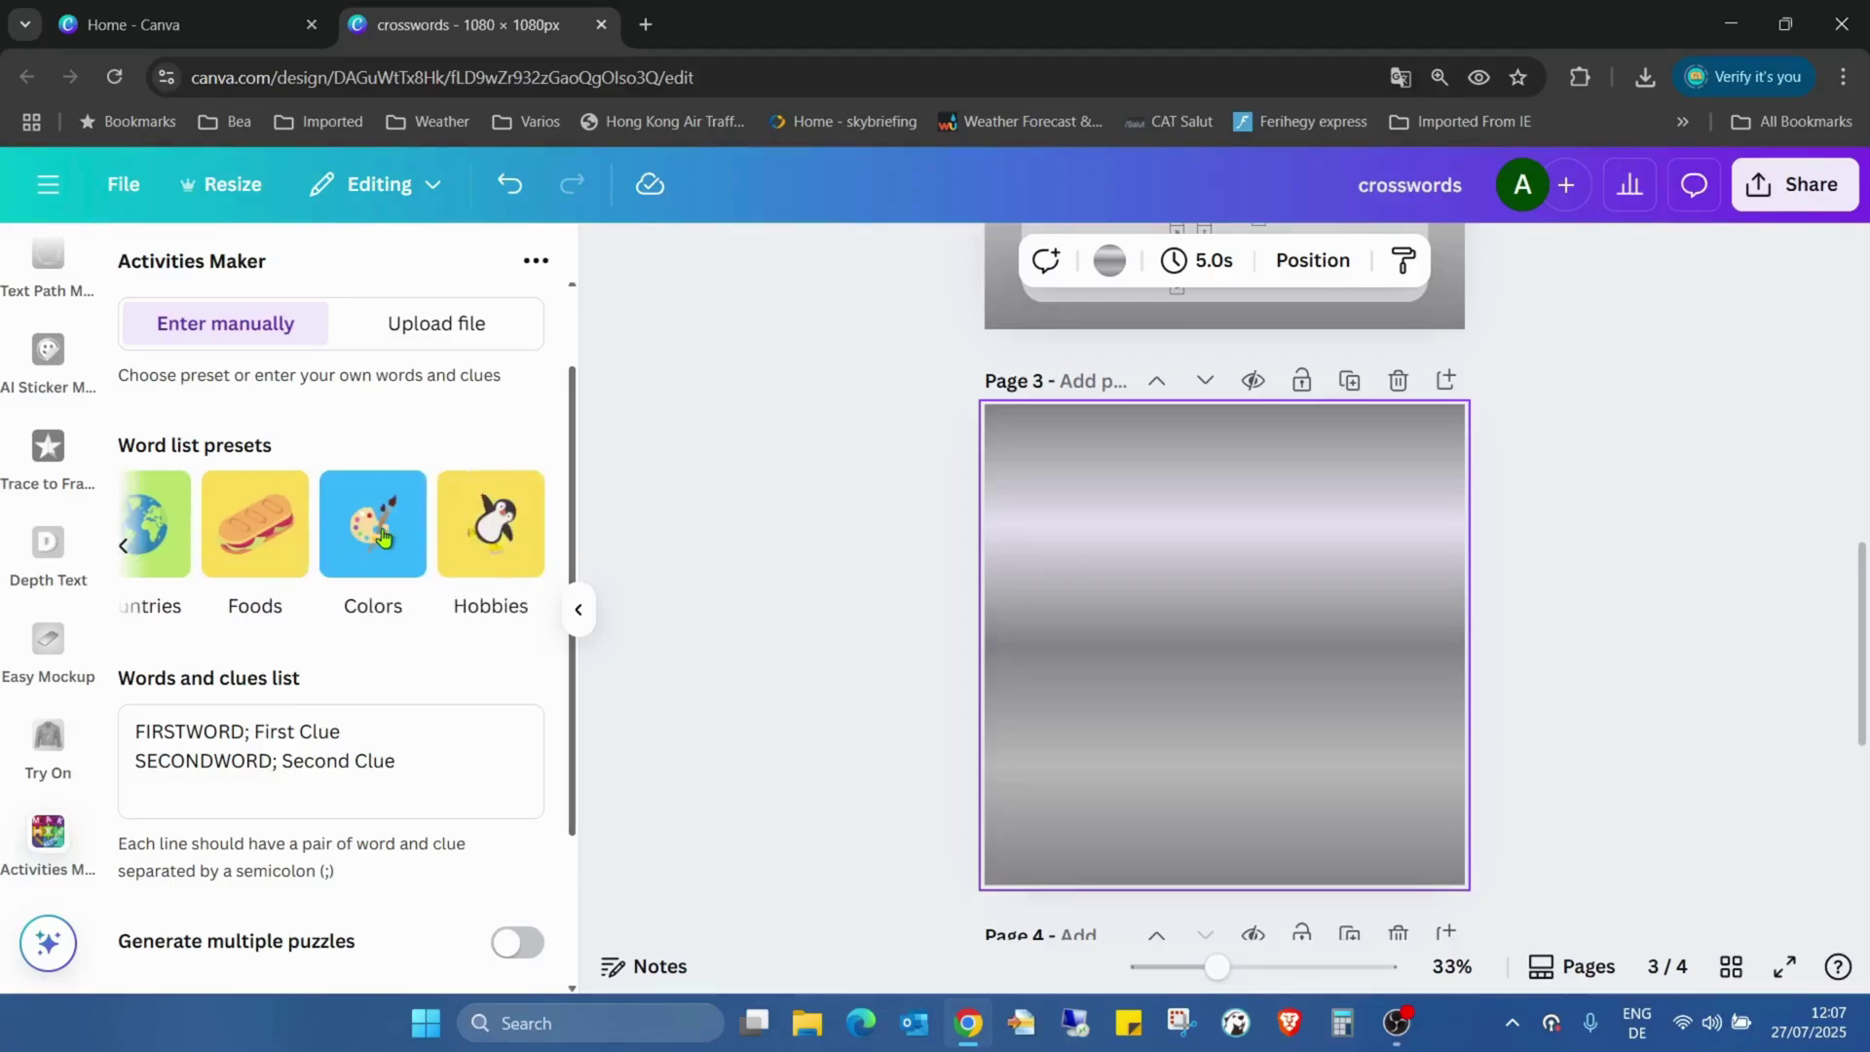
Load the Animals word-and-clue preset and review it with the 12-word maximum.
click(124, 546)
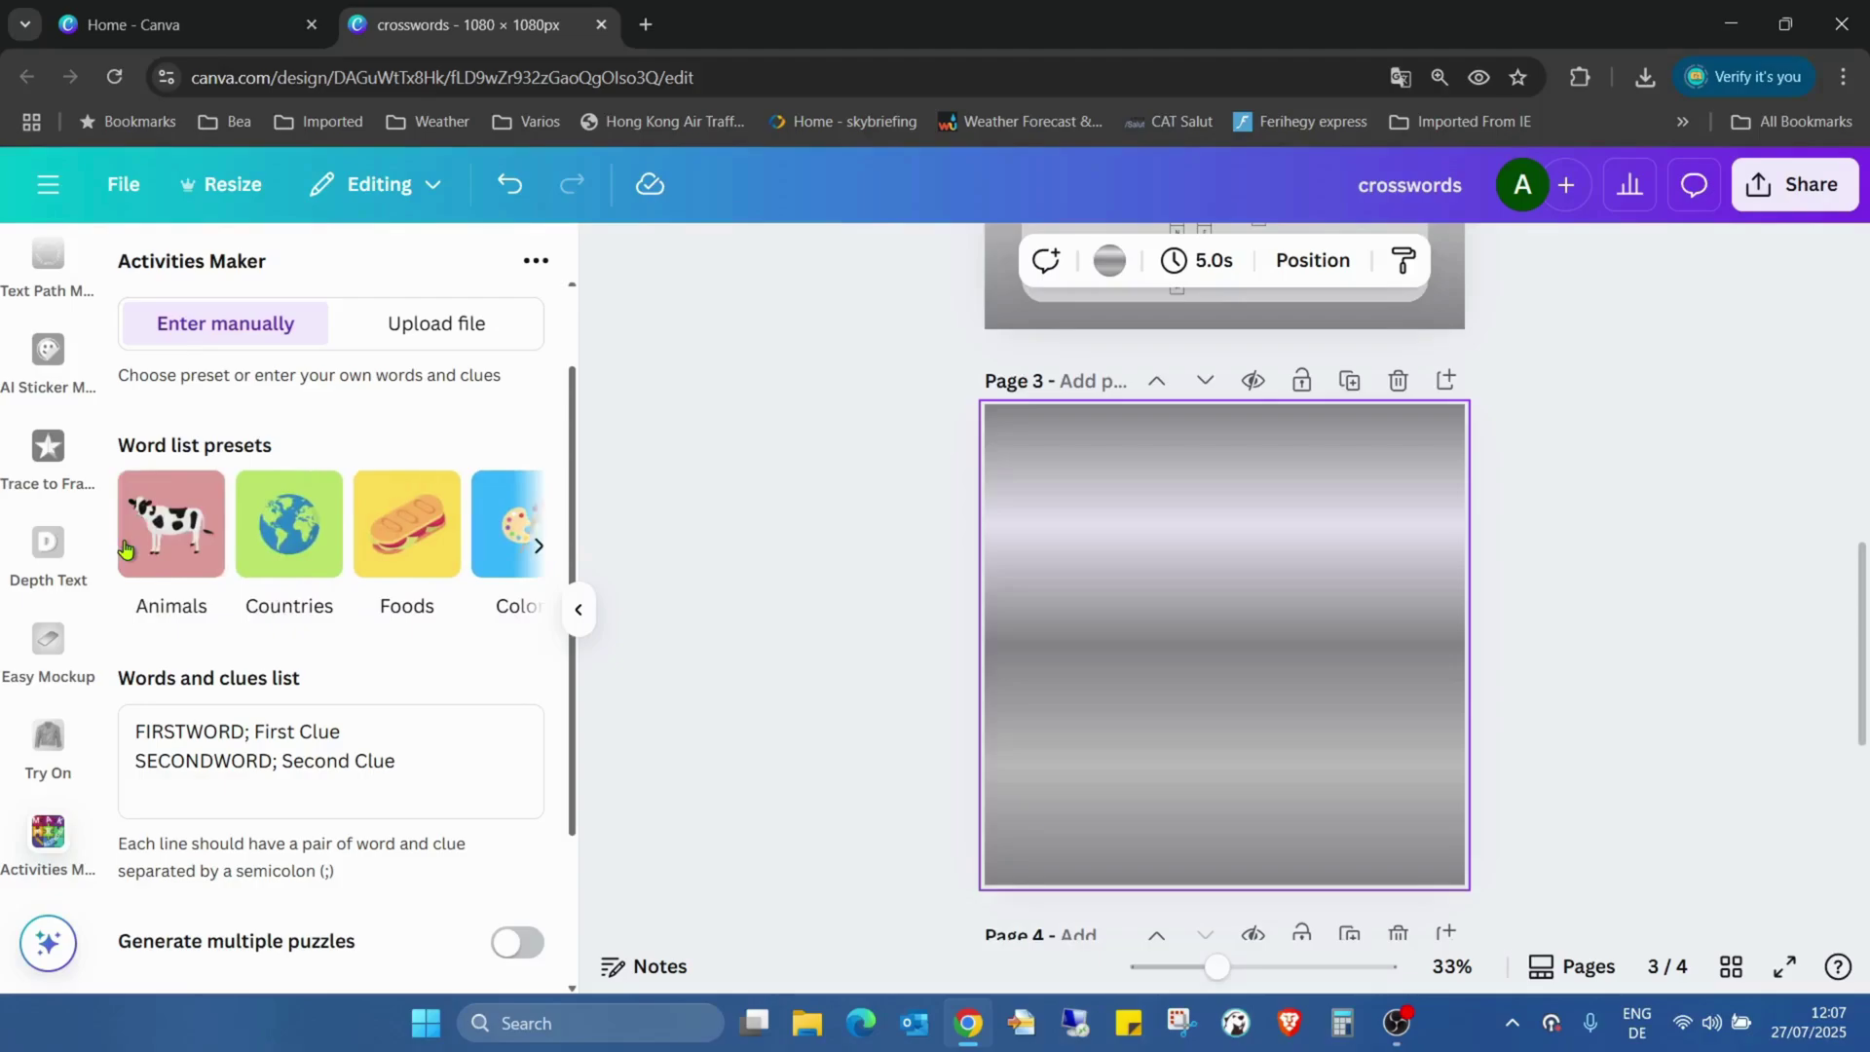
click(193, 536)
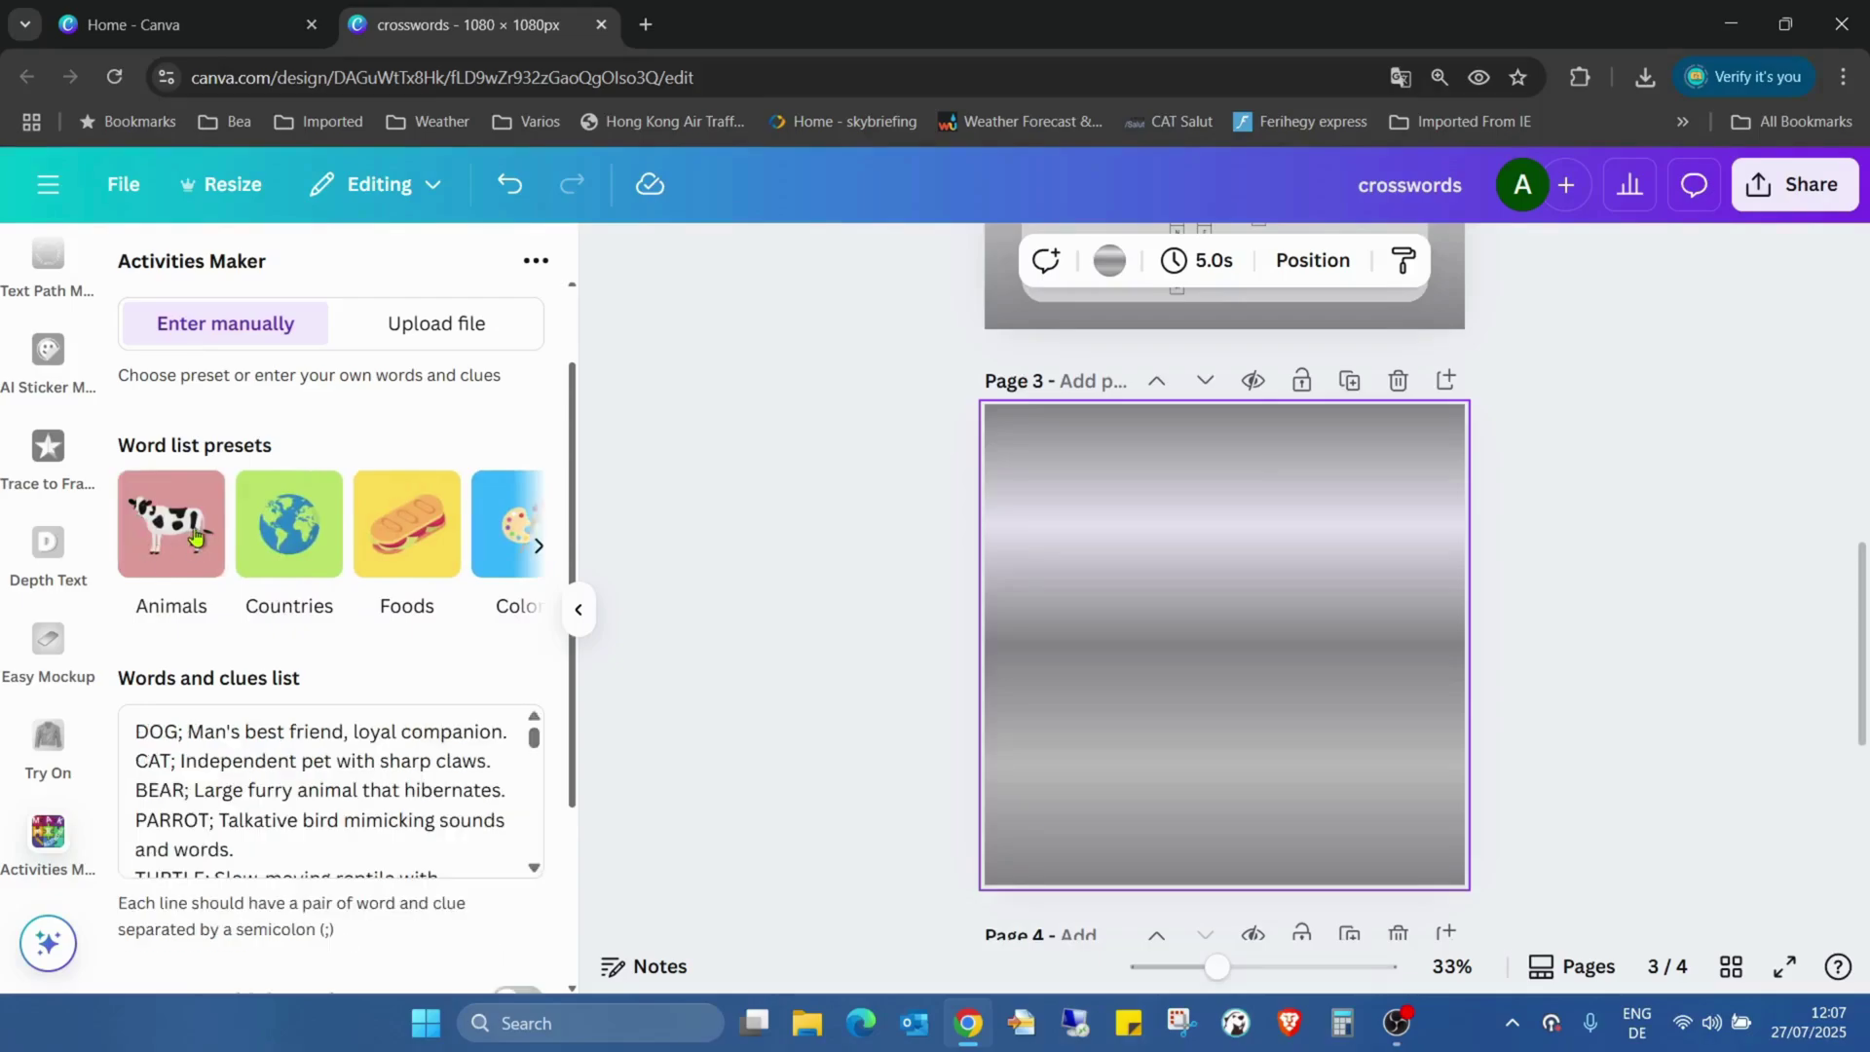
scroll(384, 487, down, 3)
scroll(386, 475, down, 2)
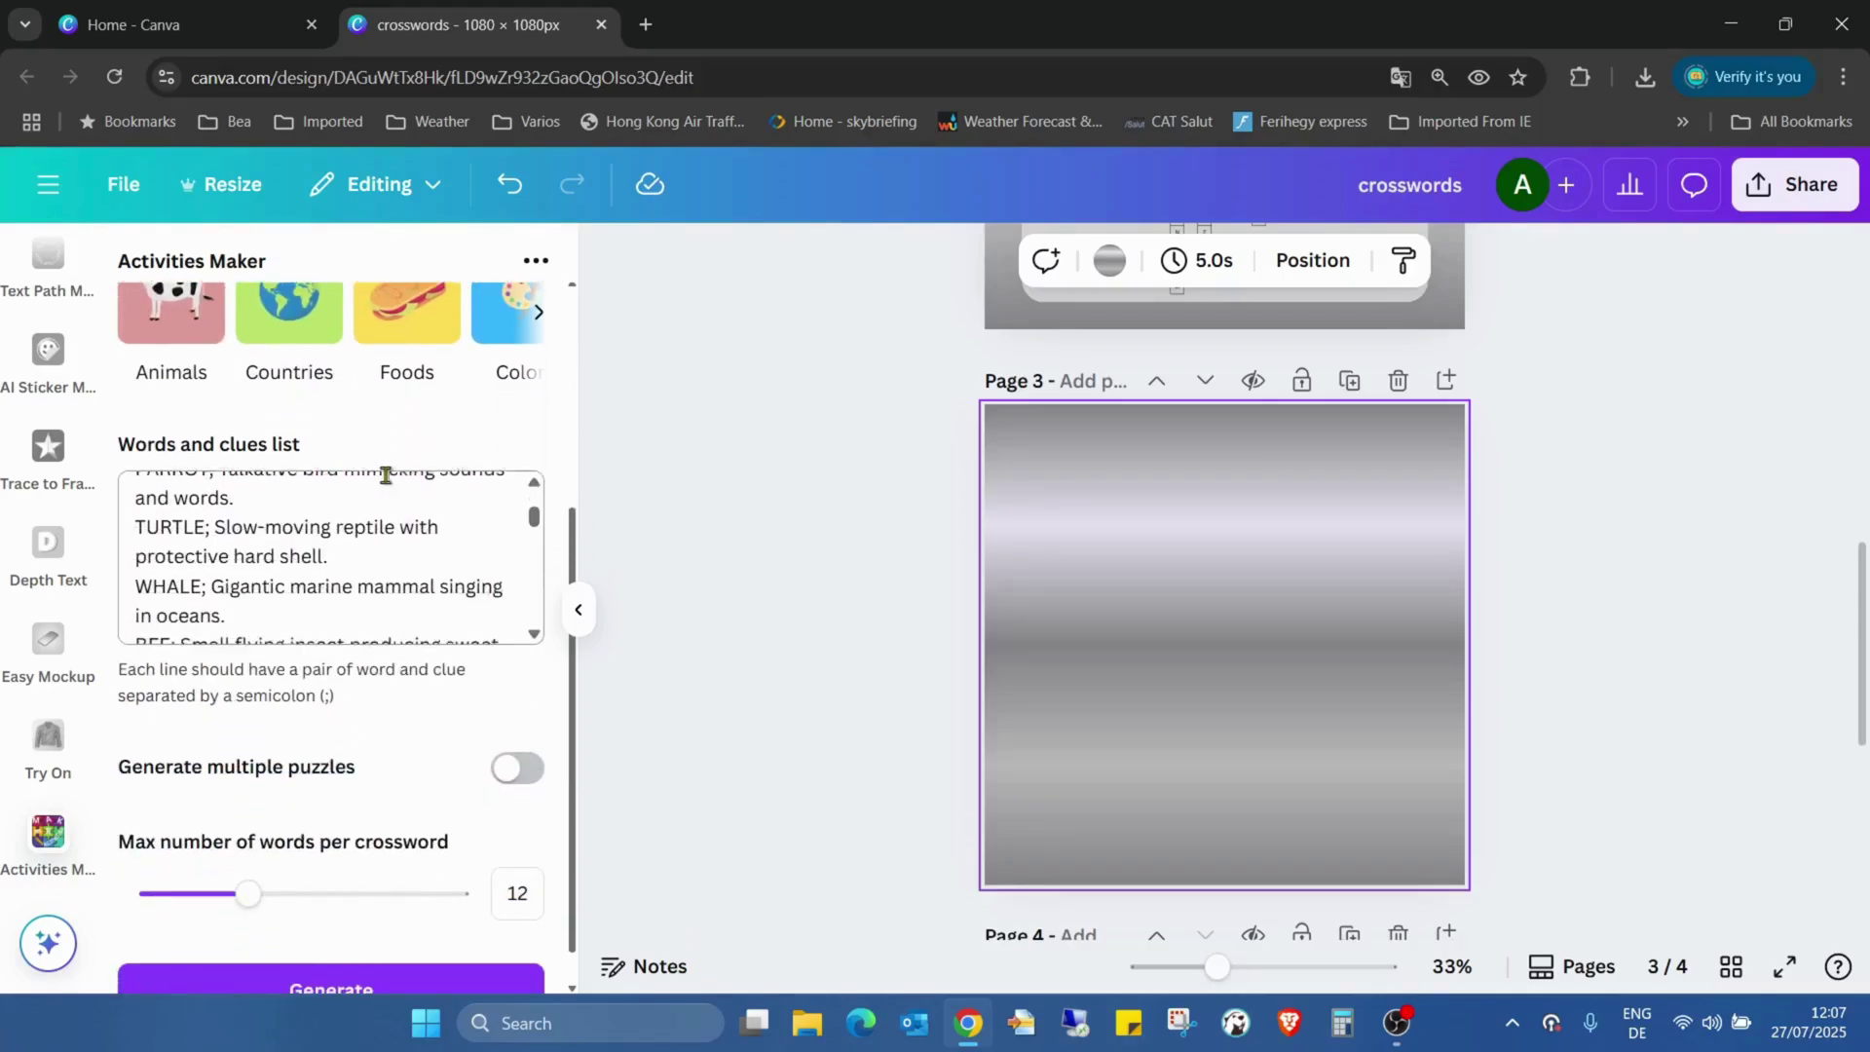
scroll(386, 476, down, 10)
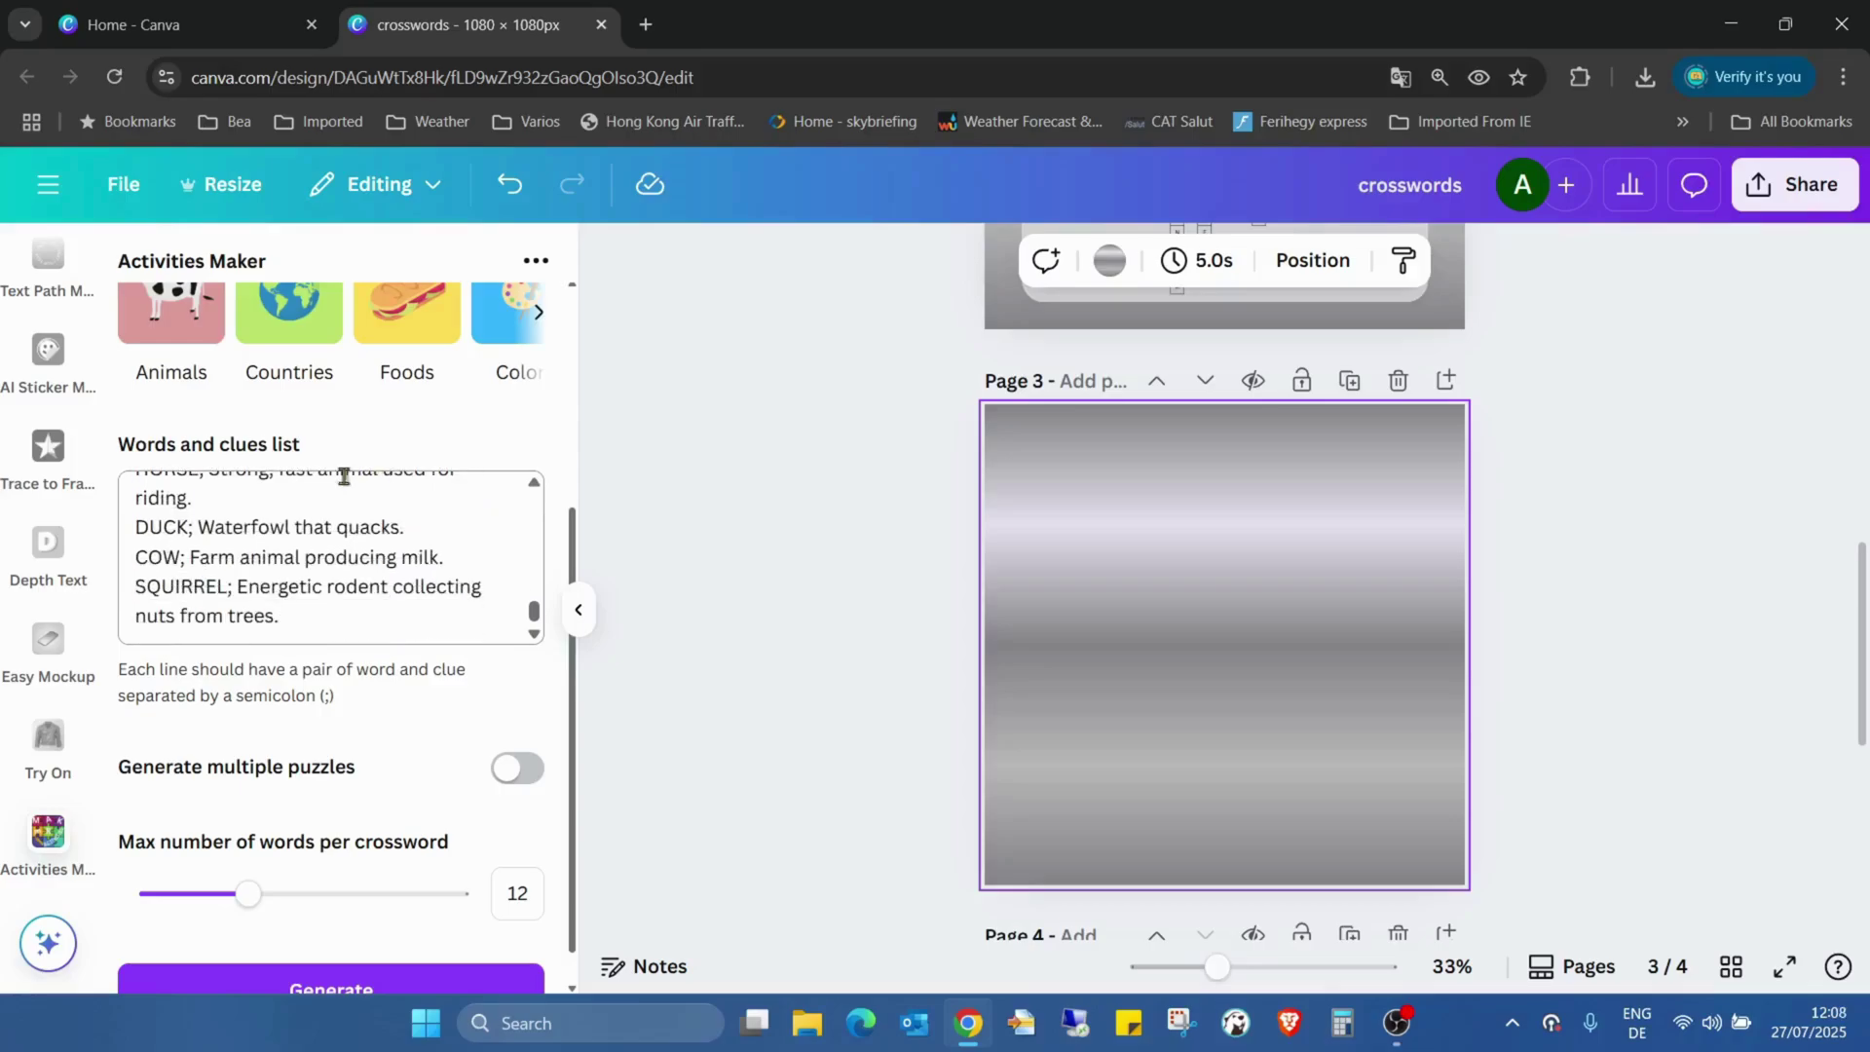
scroll(344, 475, down, 2)
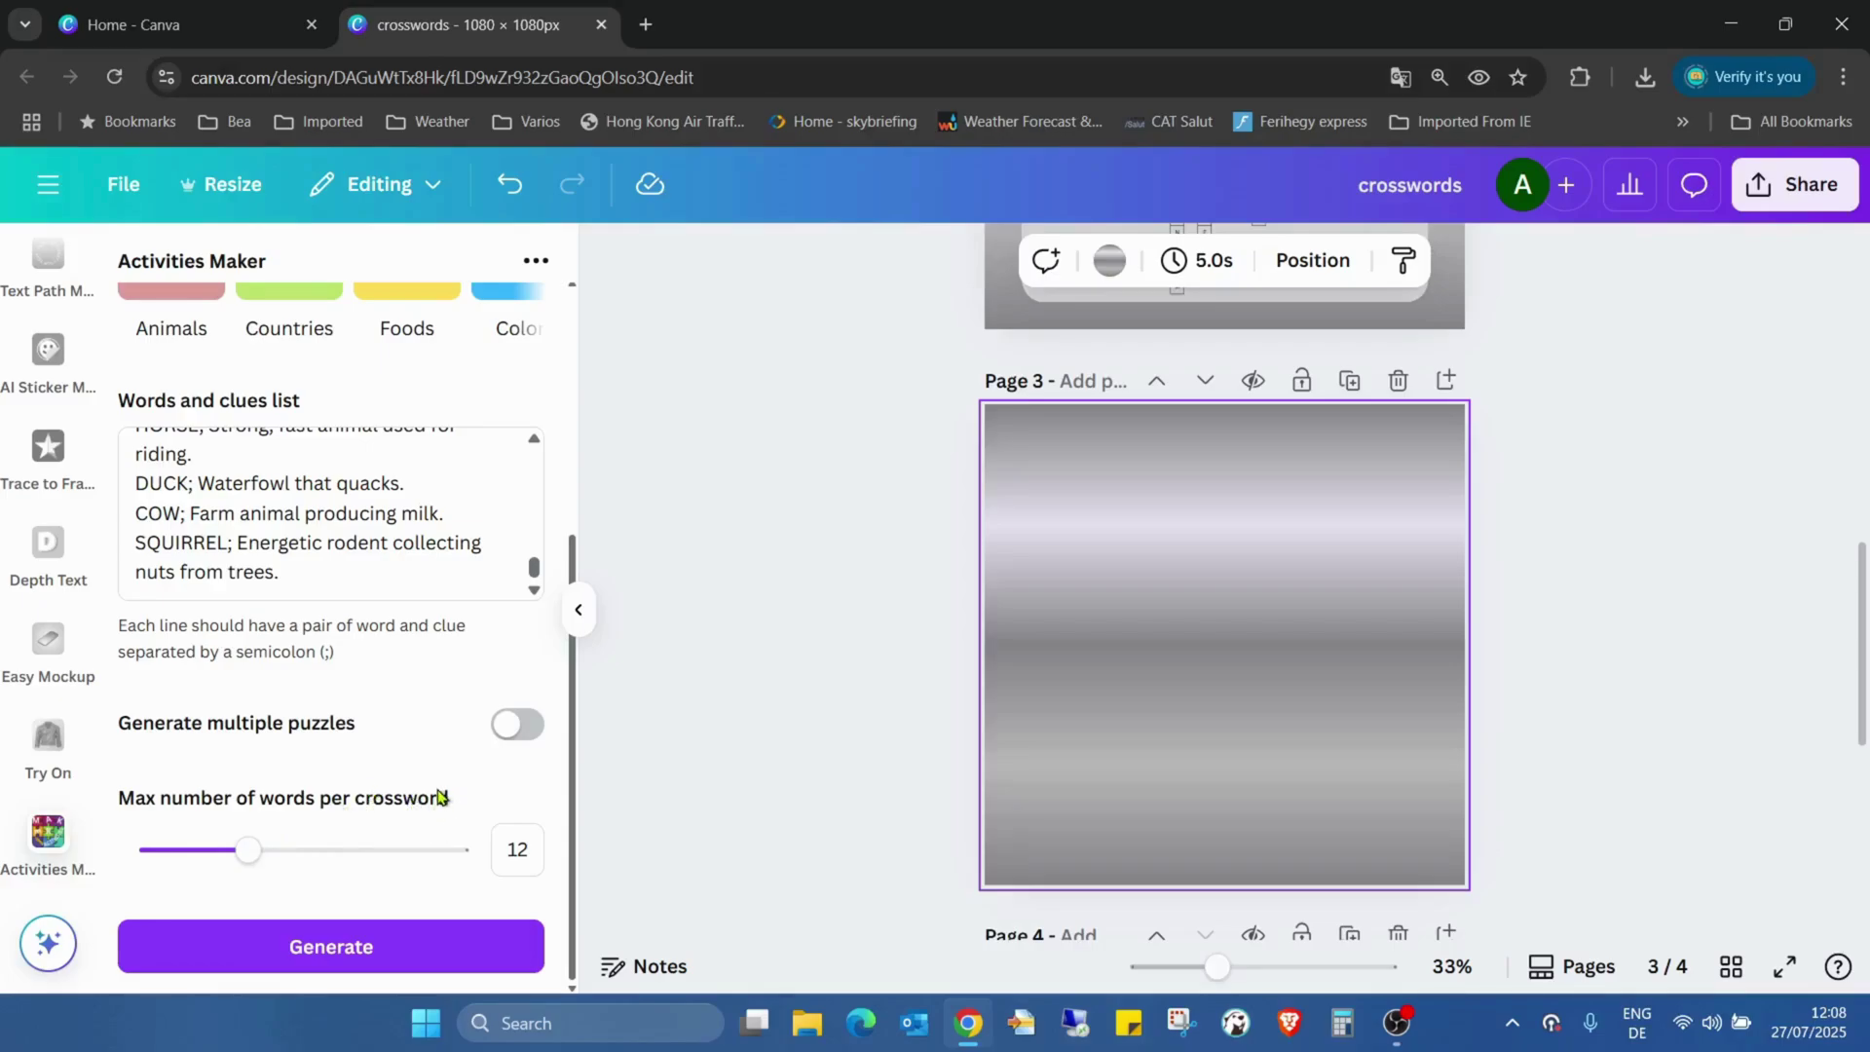
scroll(418, 721, up, 4)
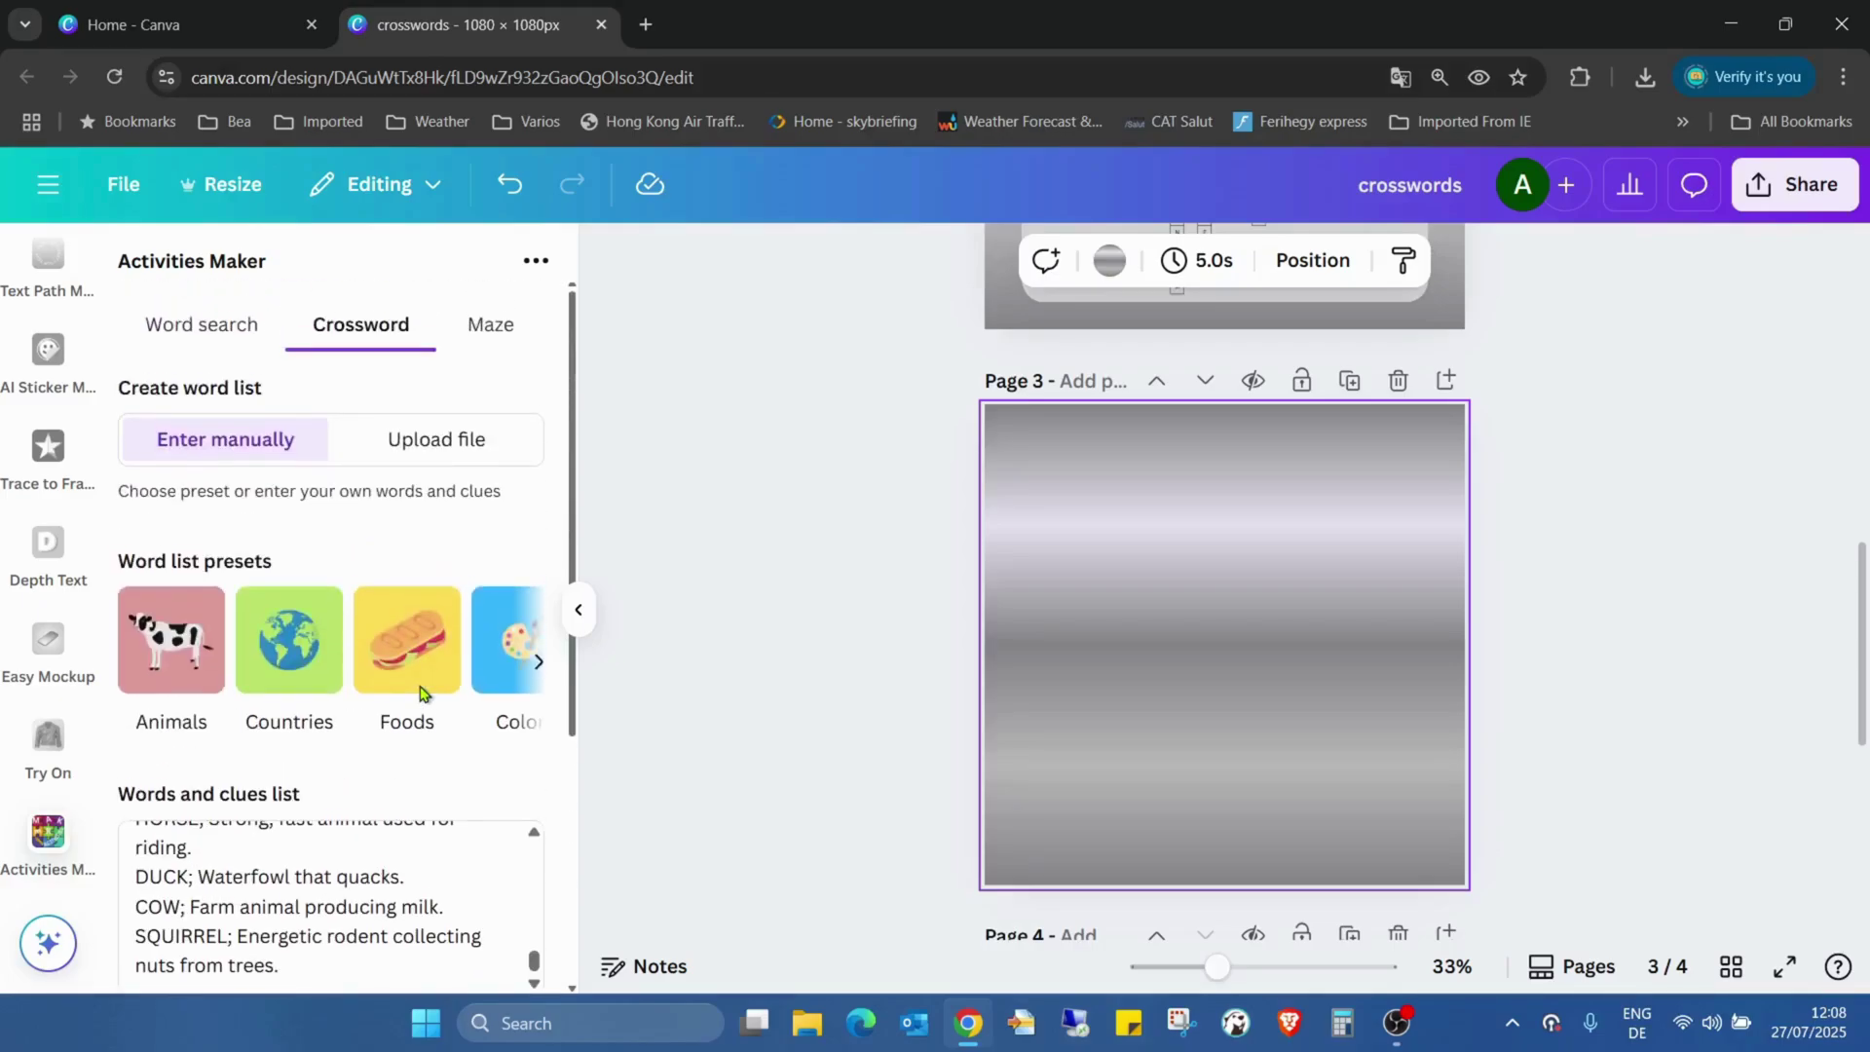
scroll(419, 693, down, 4)
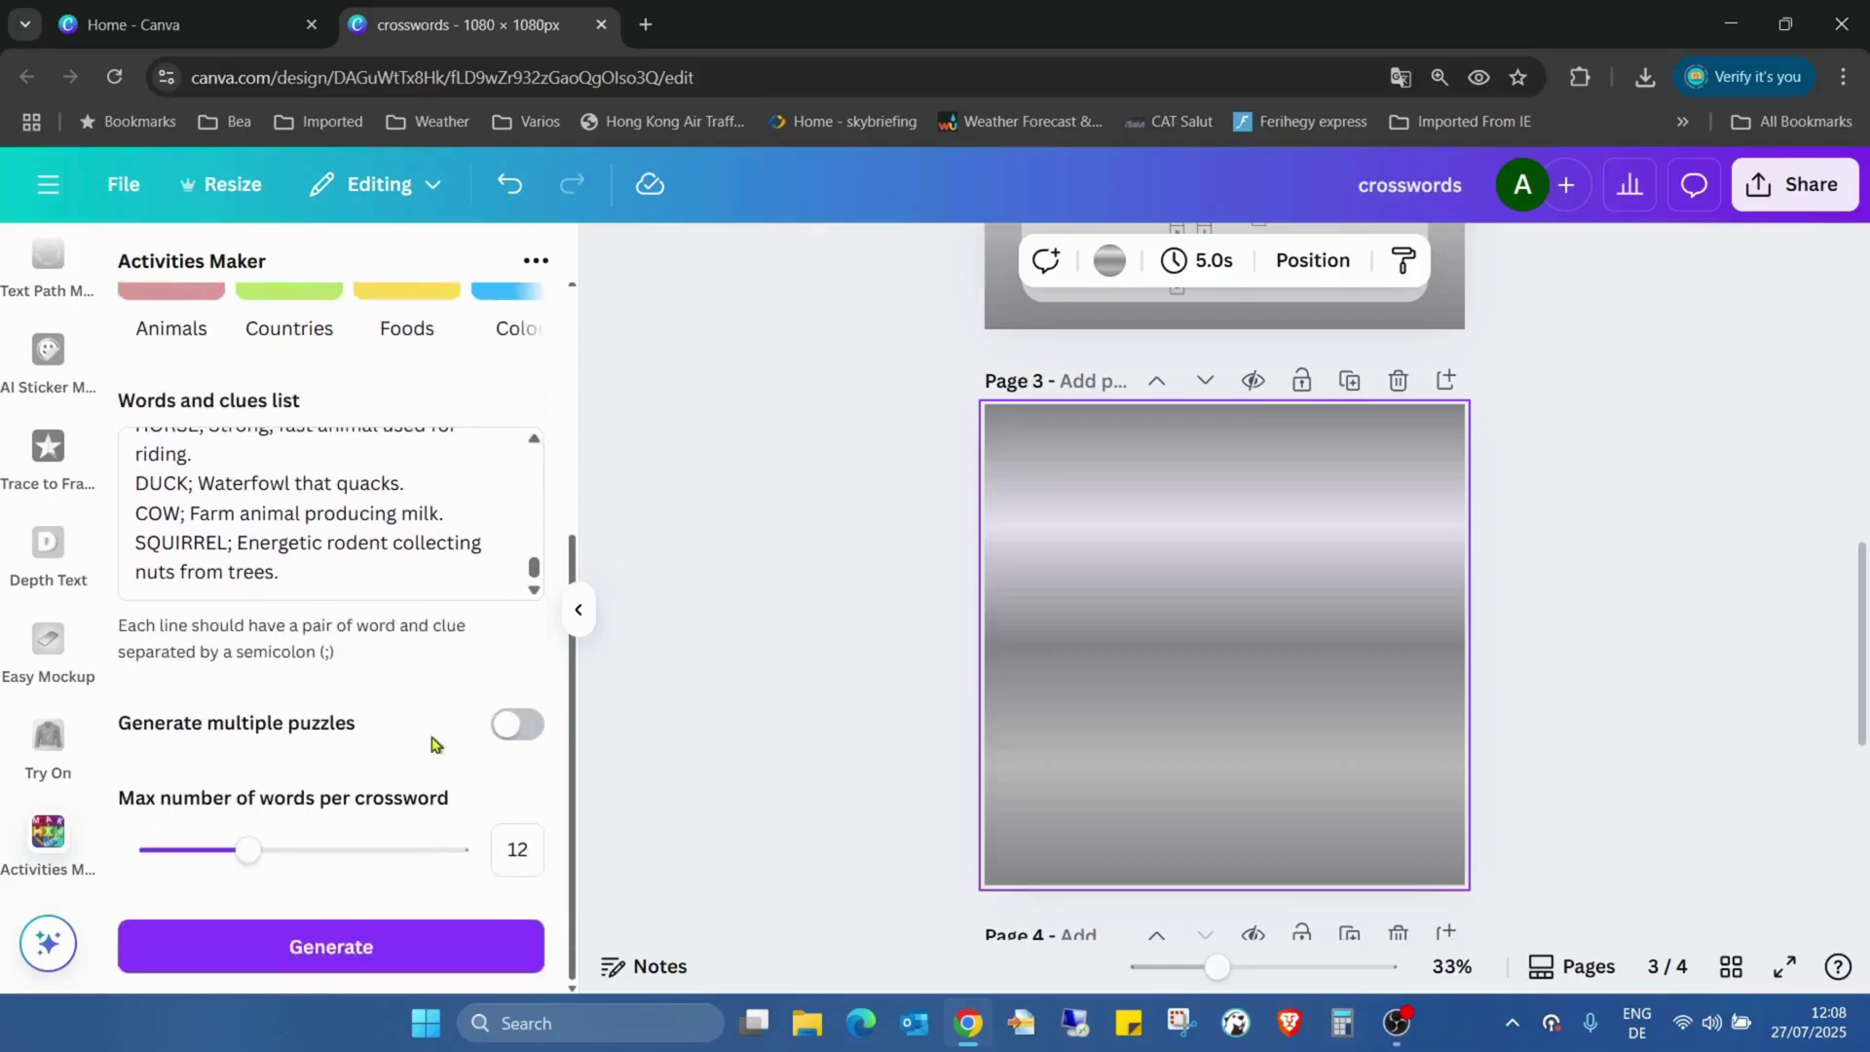
Generate the crossword and pull apart the Down clues, Across clues and blank grid.
click(367, 943)
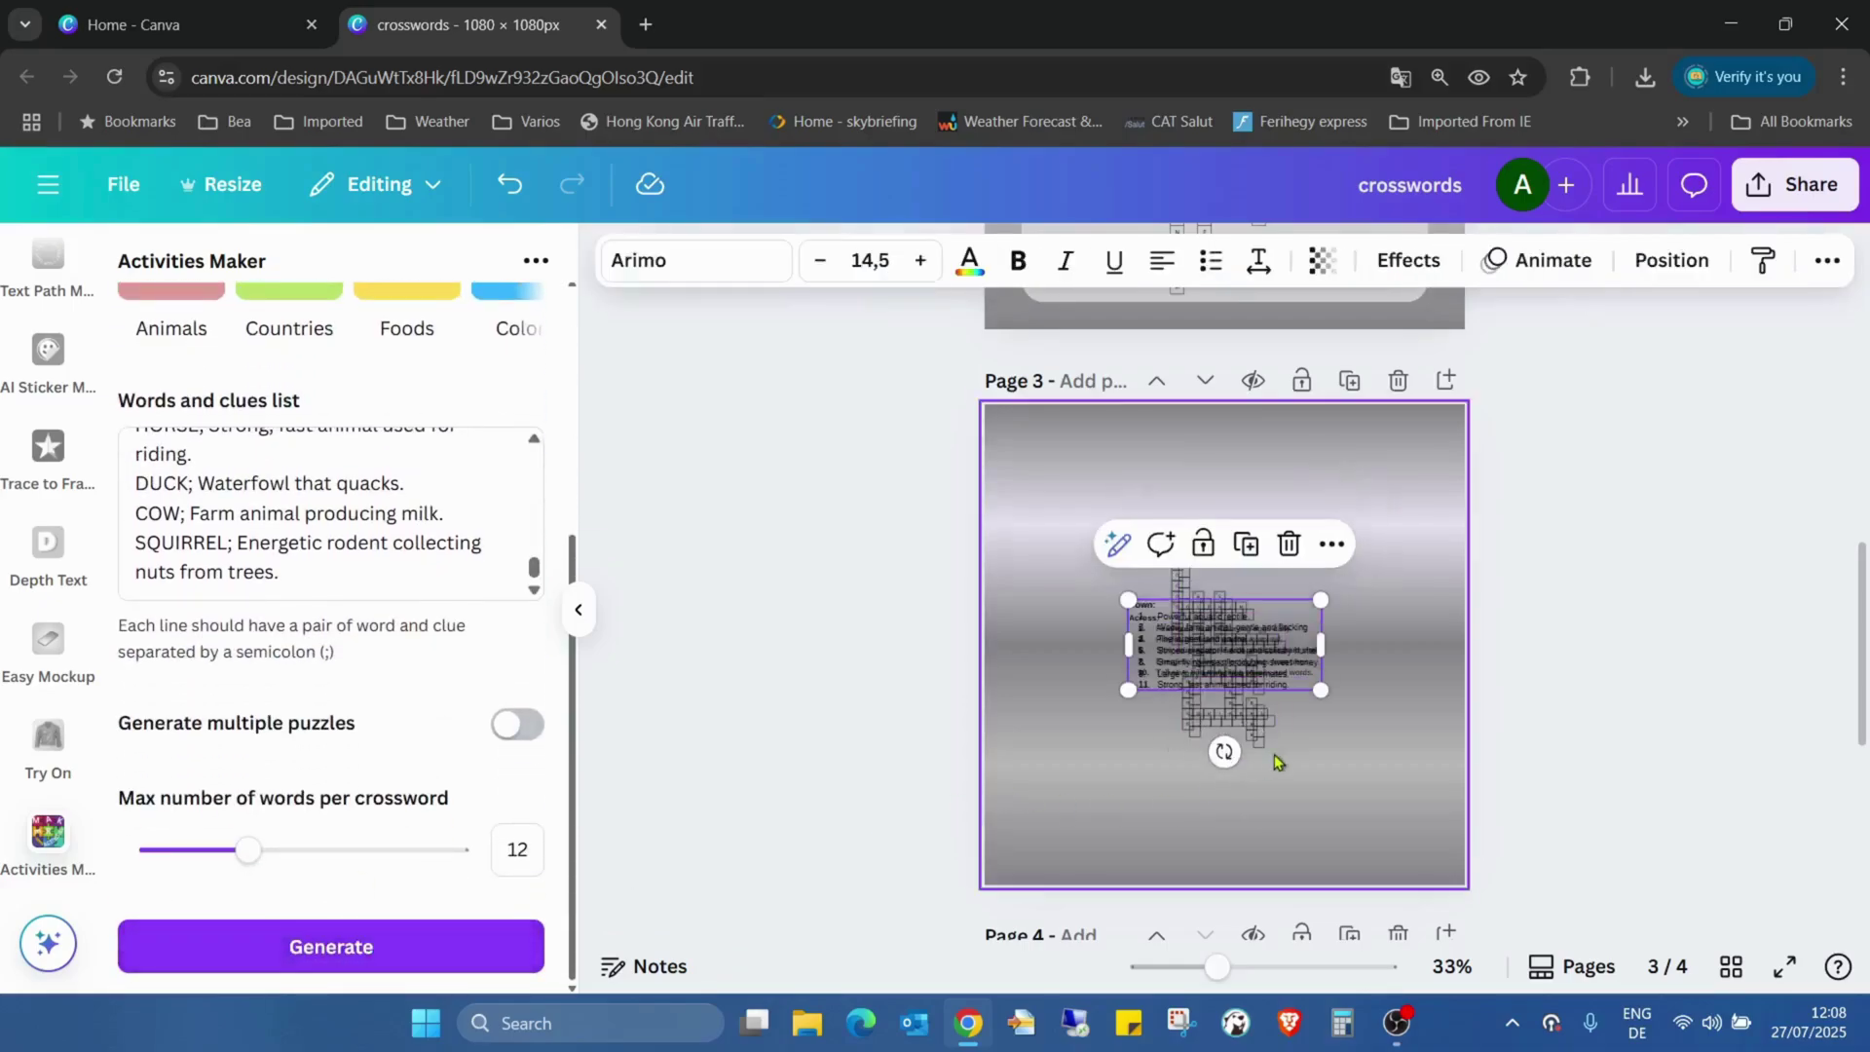
scroll(1266, 857, down, 1)
drag(1211, 979, 1251, 969)
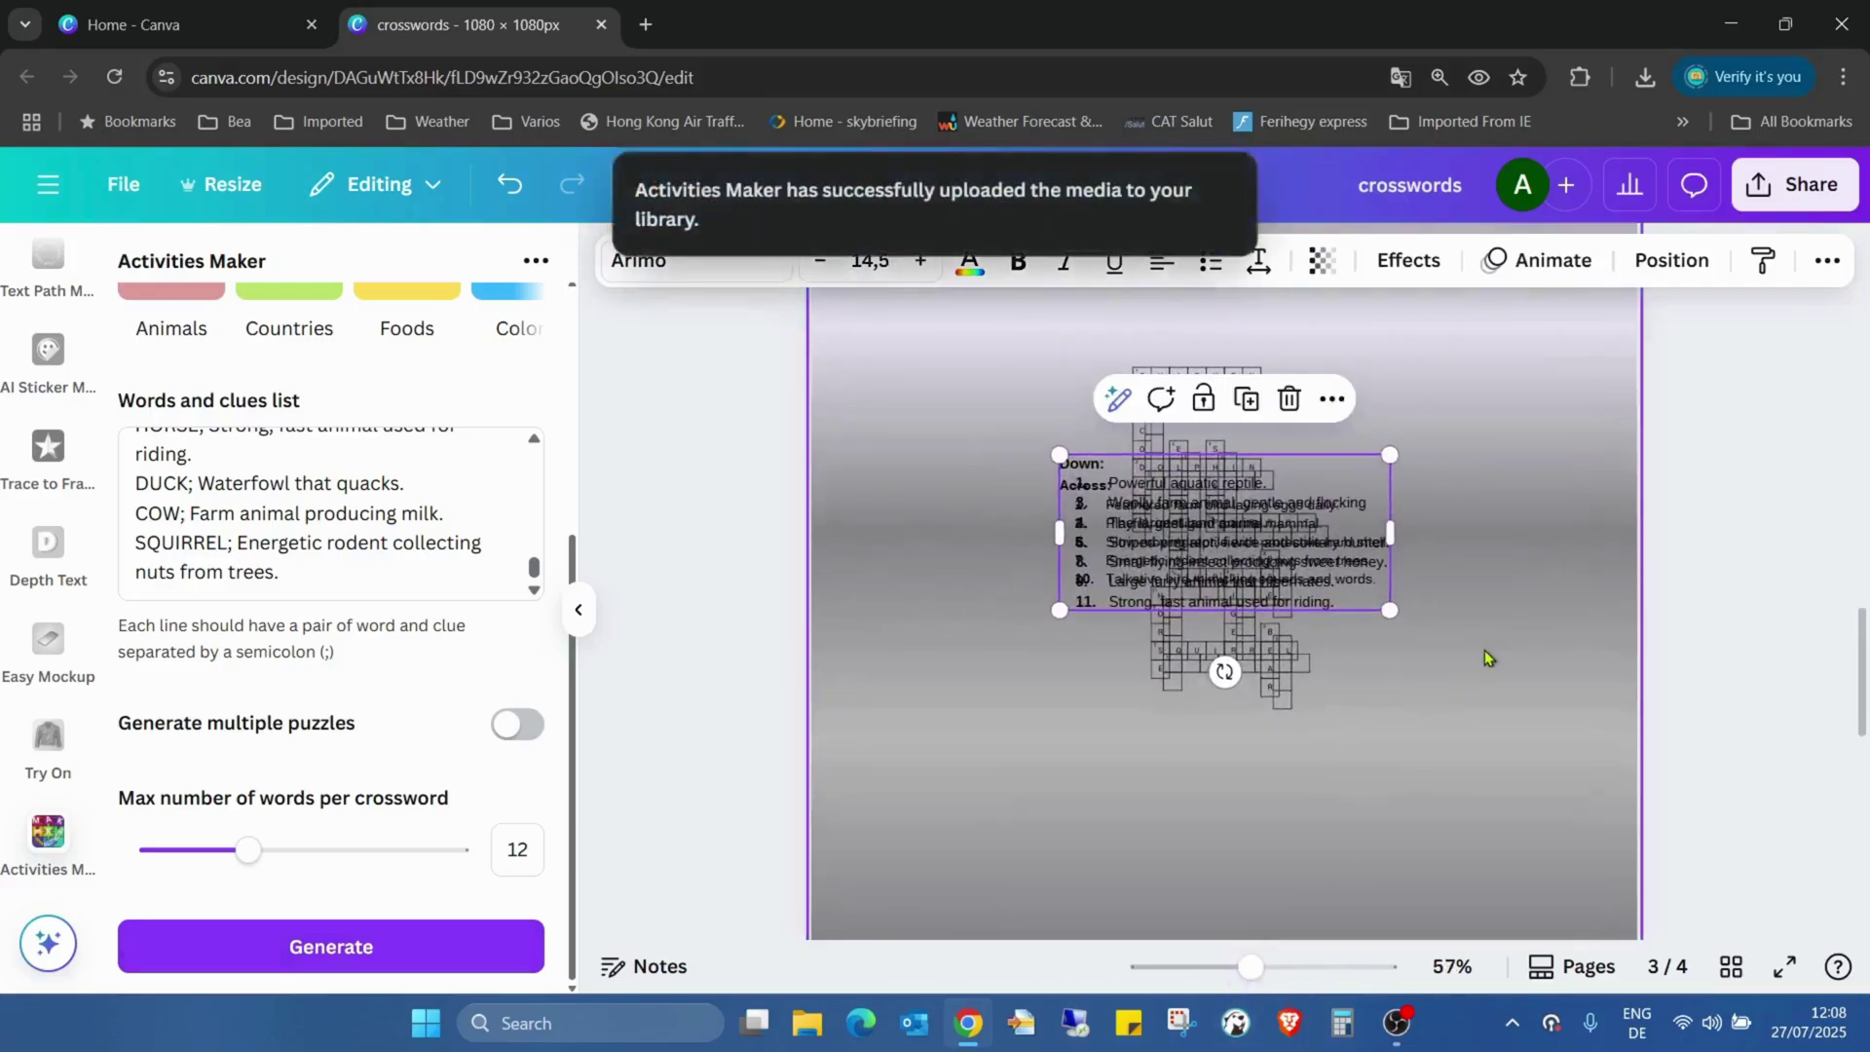
drag(1203, 534, 1435, 488)
drag(1148, 542, 1381, 653)
drag(1159, 478, 931, 477)
Move the filled answer grid onto page 4 and enlarge it to fill the page.
drag(1177, 459, 1089, 845)
scroll(1089, 845, down, 5)
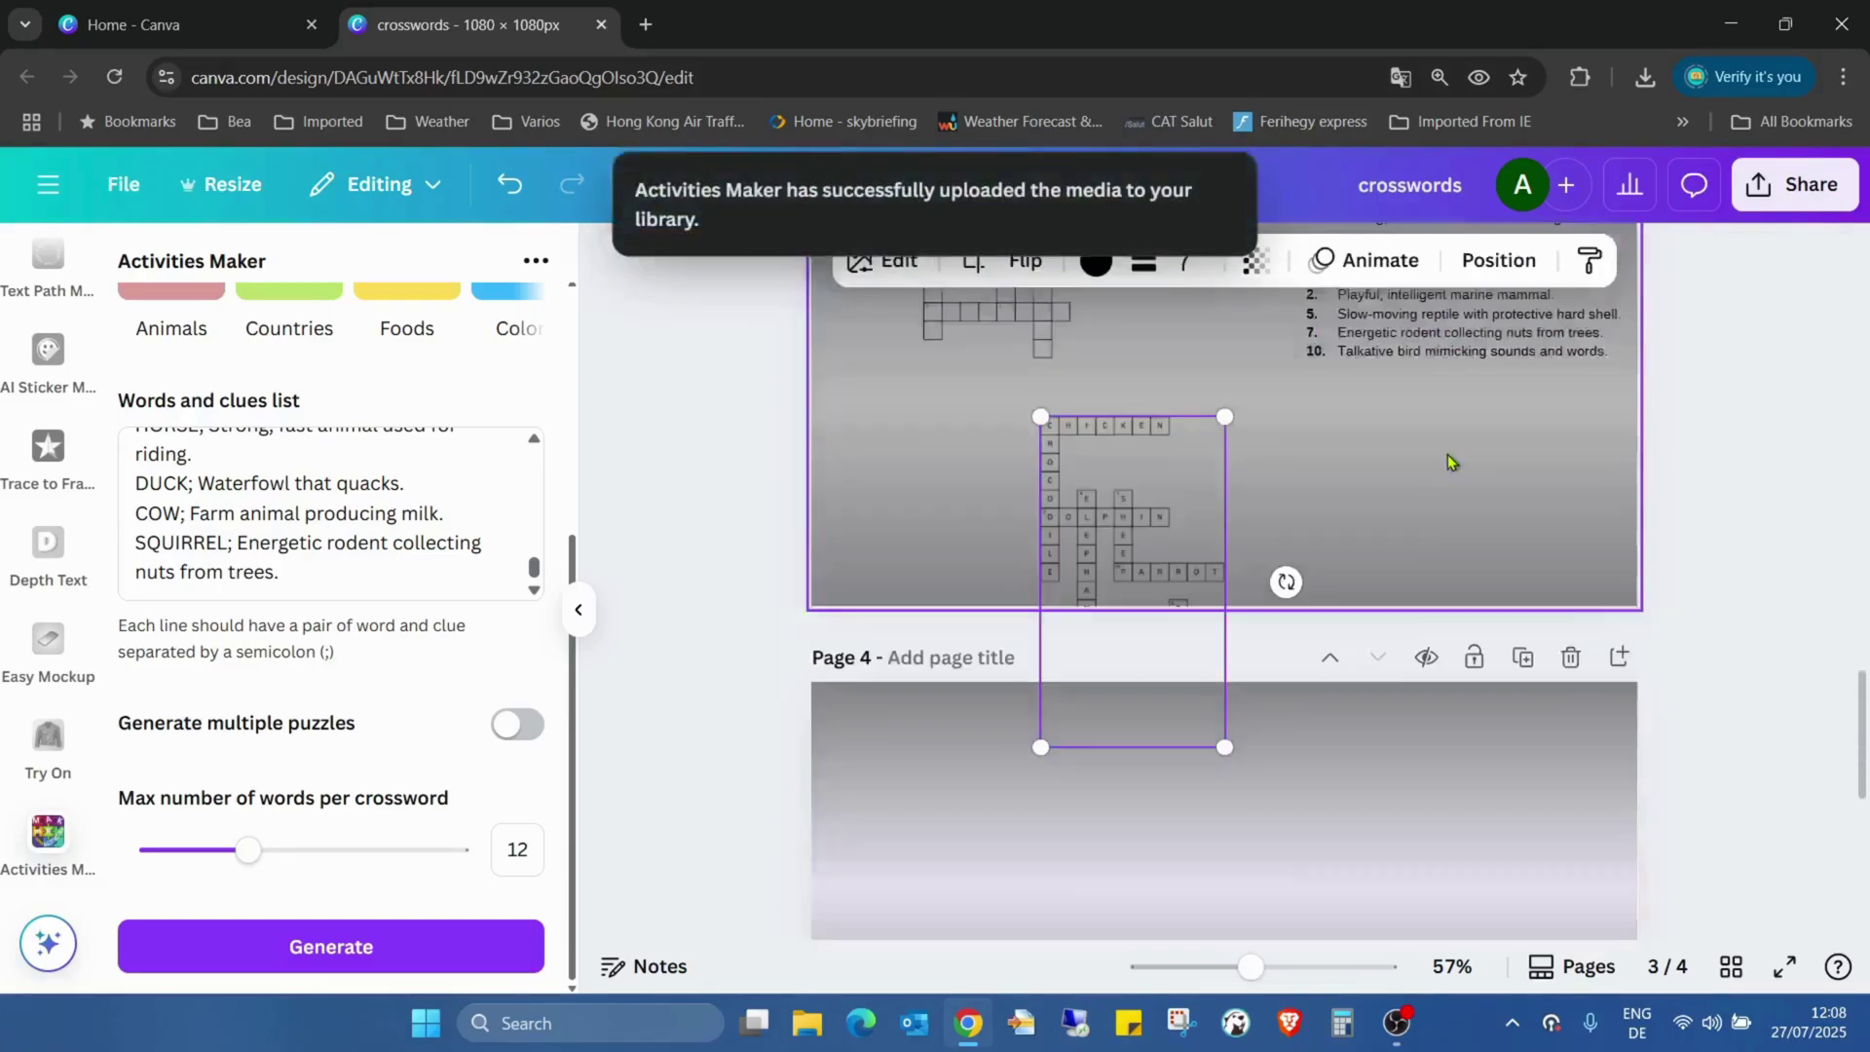
drag(1179, 501, 1070, 875)
scroll(1101, 760, down, 4)
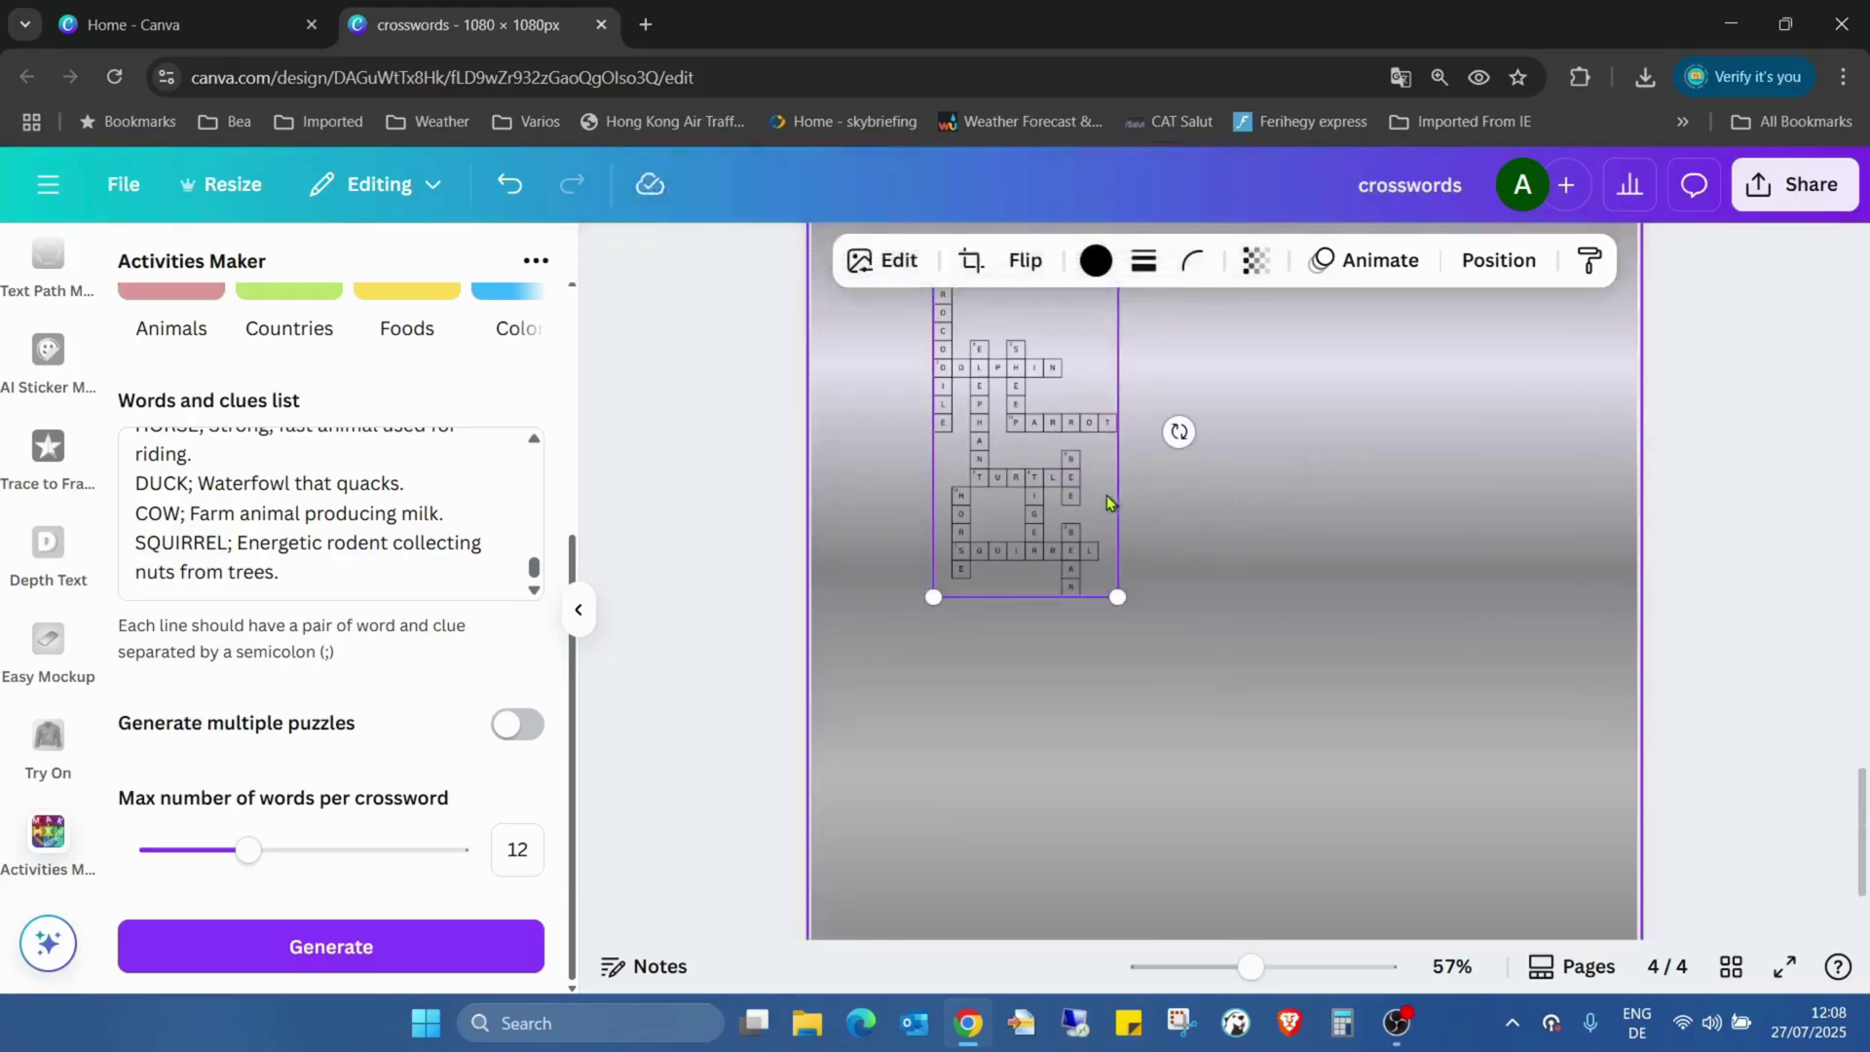
drag(1118, 598, 1320, 891)
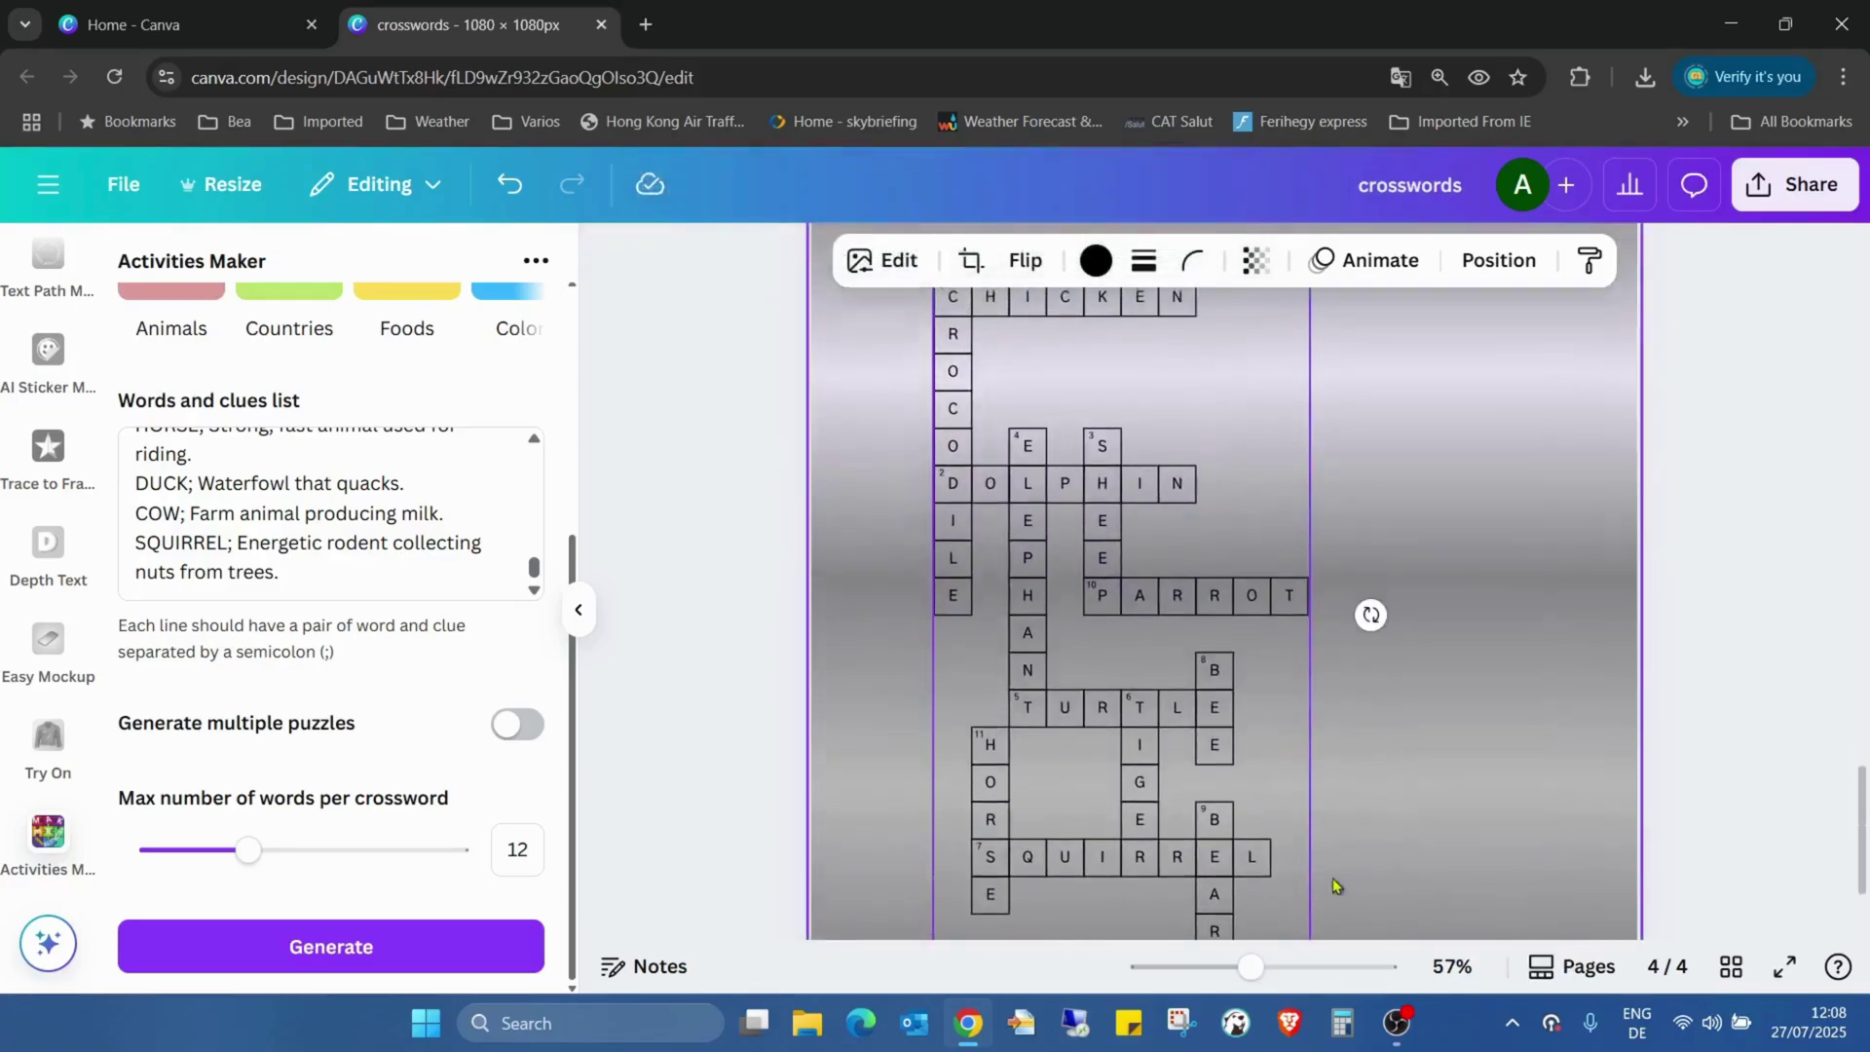
scroll(1325, 779, up, 2)
mouse_move(1251, 966)
mouse_down()
mouse_move(1191, 972)
mouse_move(1219, 967)
mouse_up()
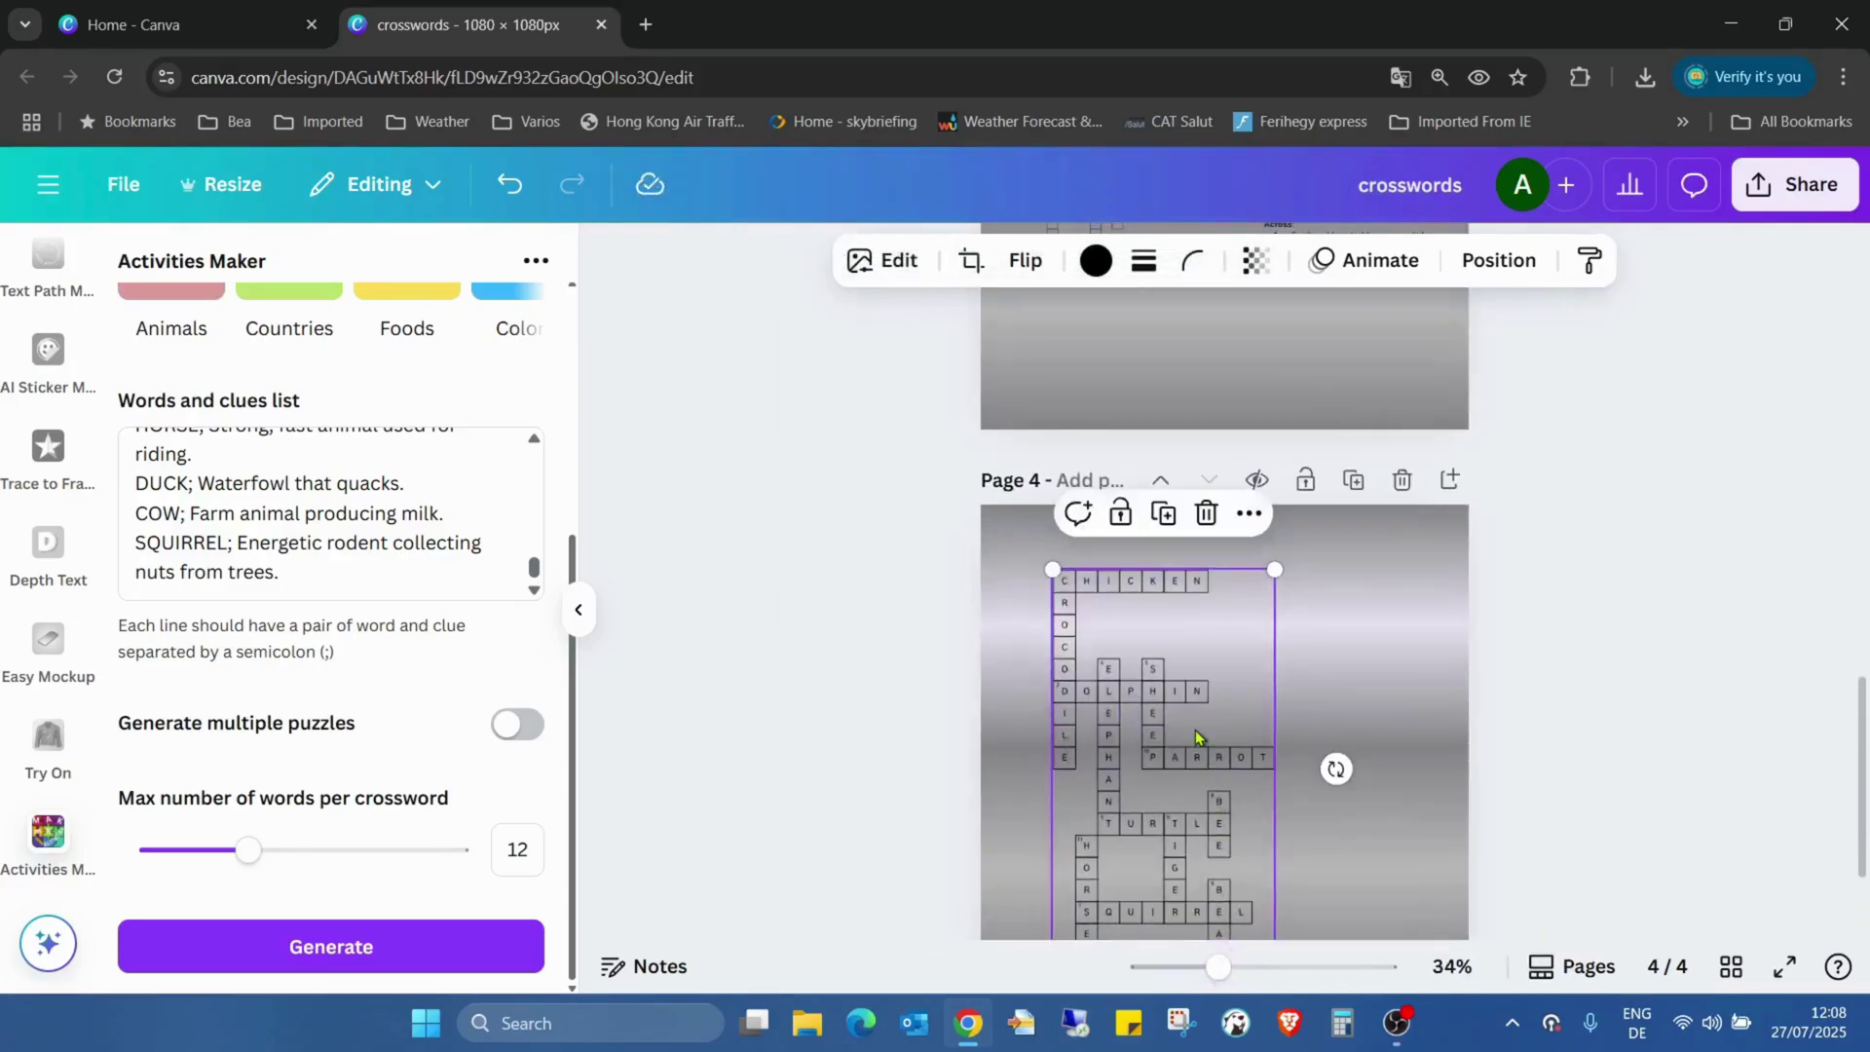
drag(1158, 673, 1163, 683)
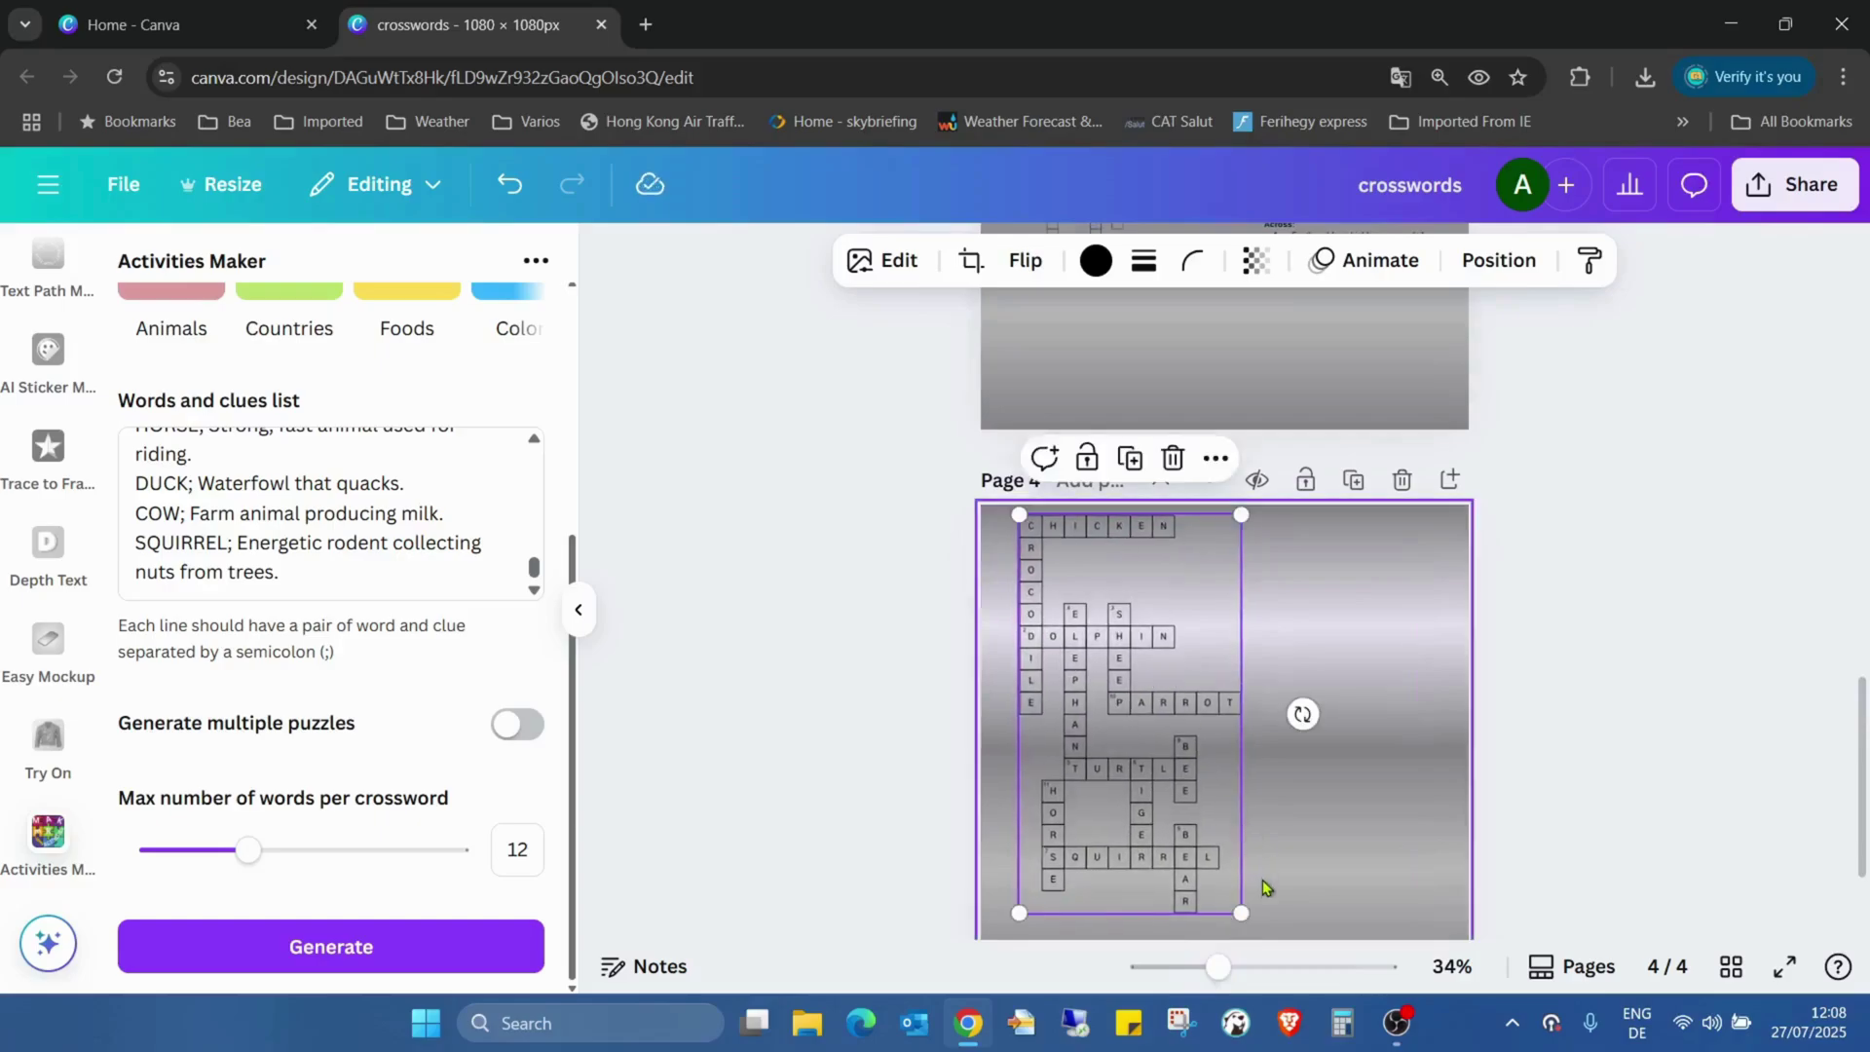
drag(1254, 907, 1265, 924)
Move the blank grid to page 3's top-left corner and enlarge it.
scroll(1169, 623, up, 5)
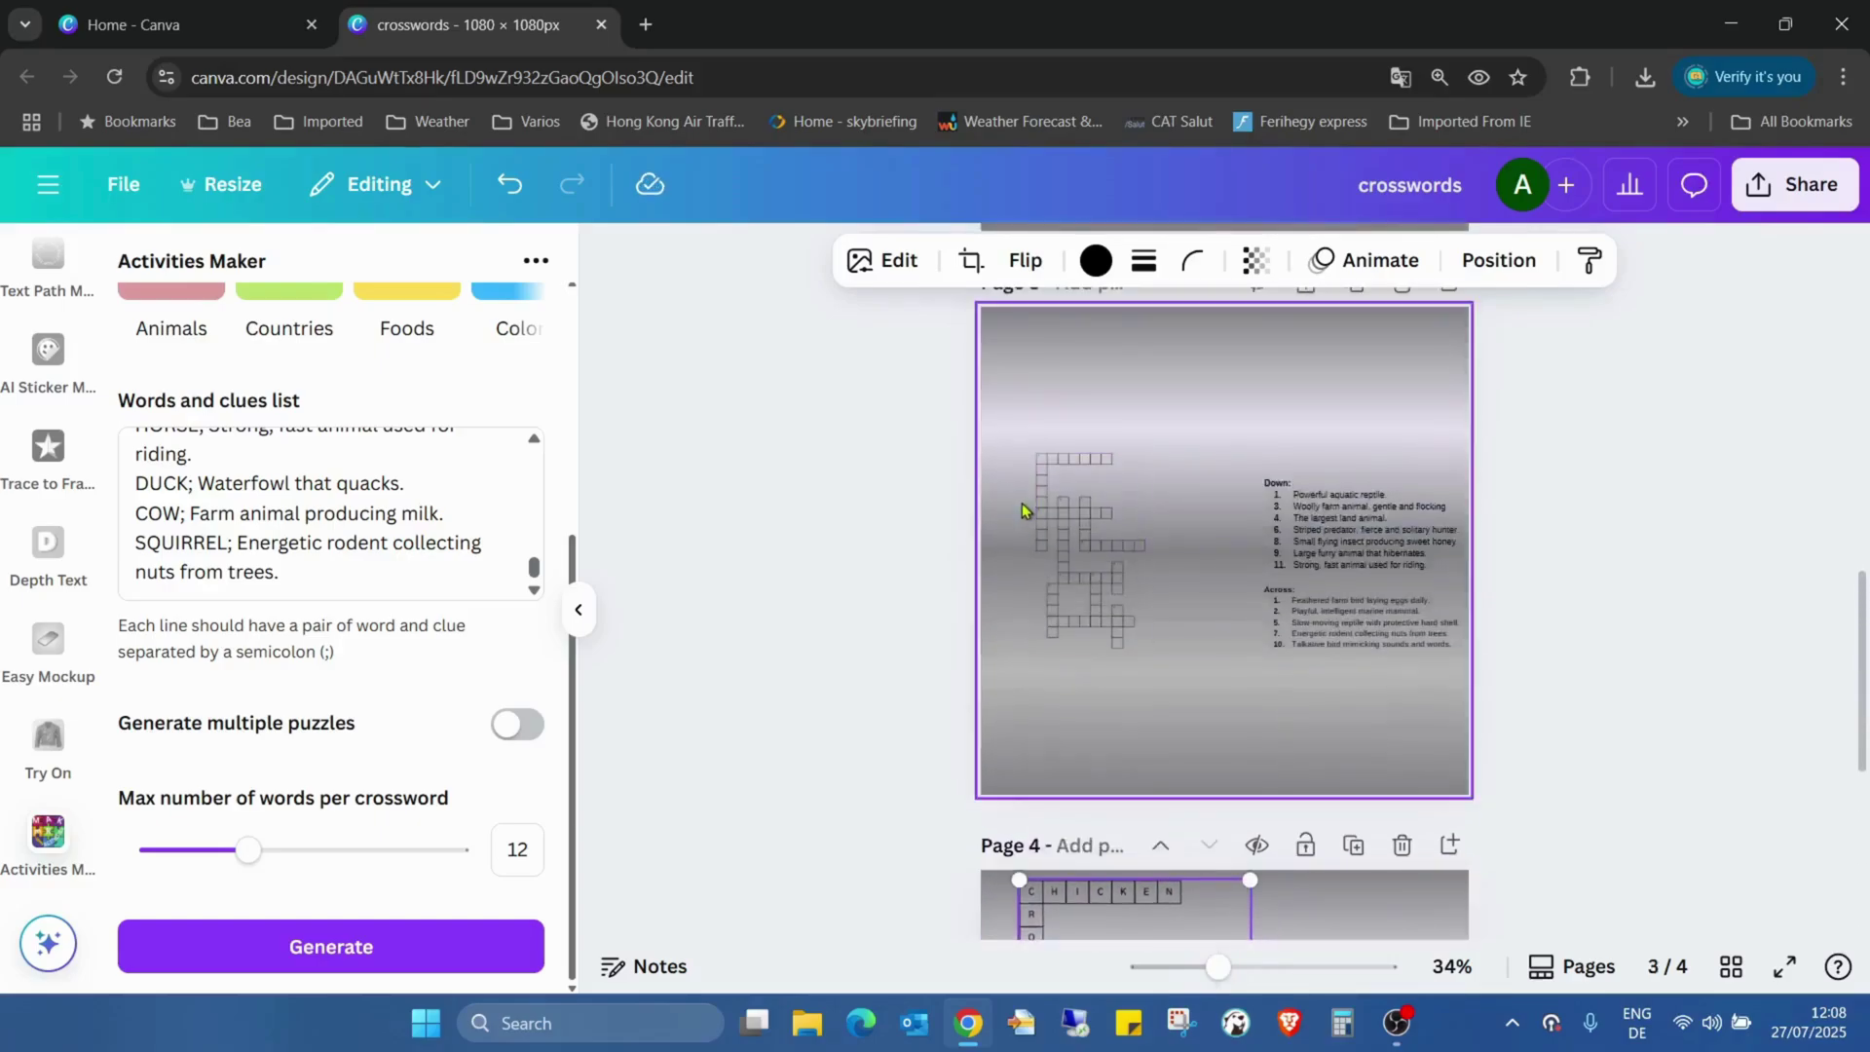
click(1071, 516)
drag(1070, 516, 1035, 392)
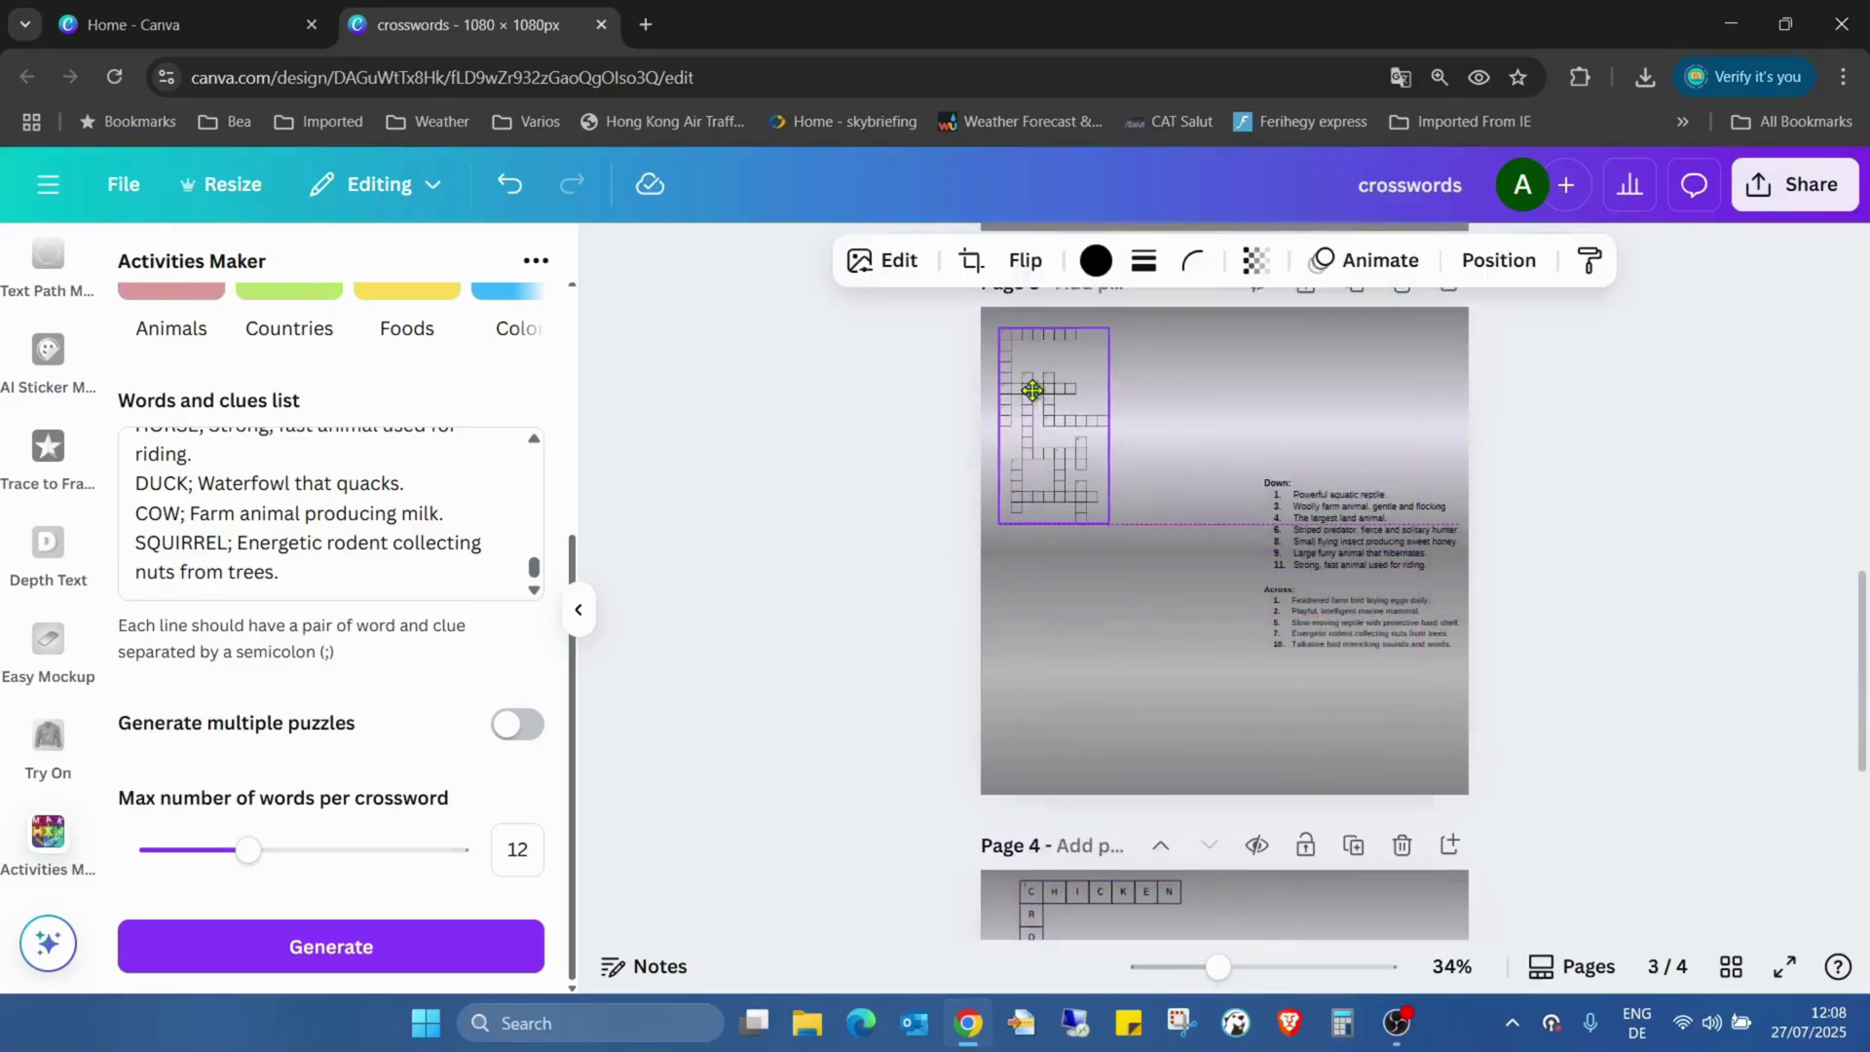
drag(1111, 529, 1245, 797)
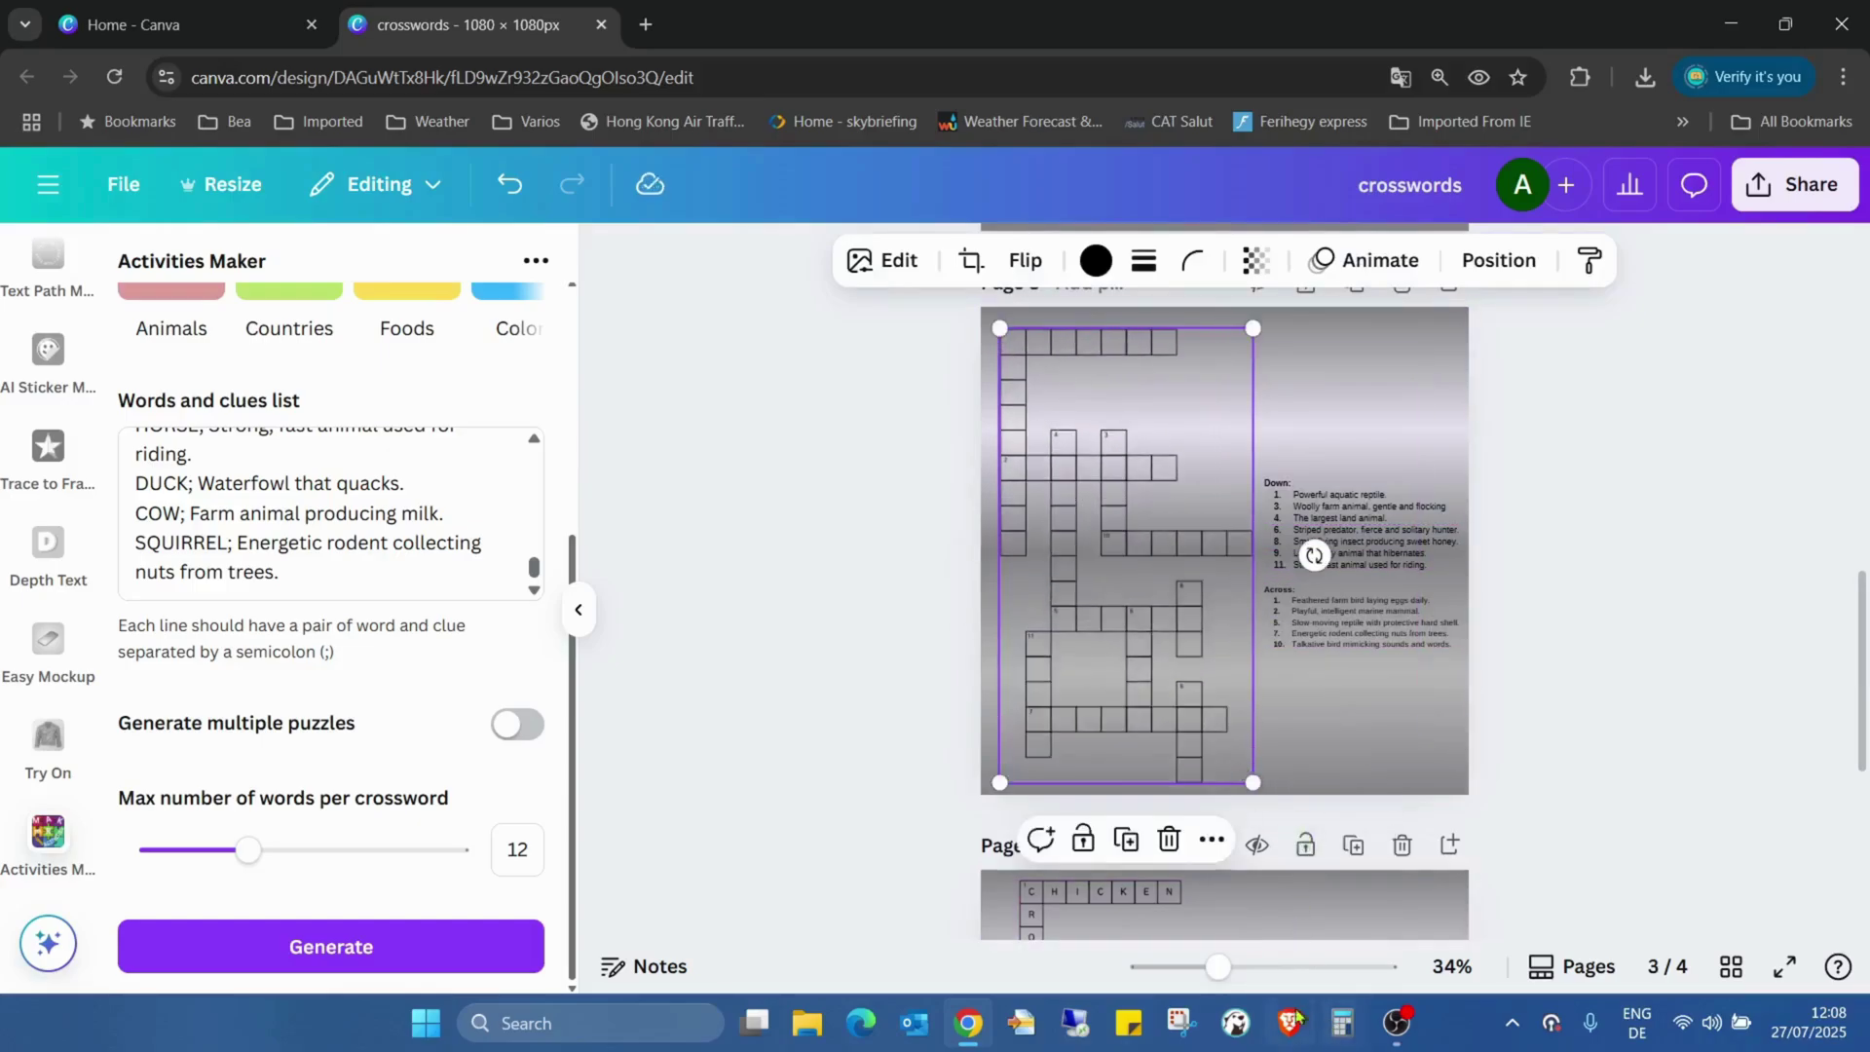
Stack the Across clues above the Down clues and position both beside the grid.
scroll(1370, 756, up, 5)
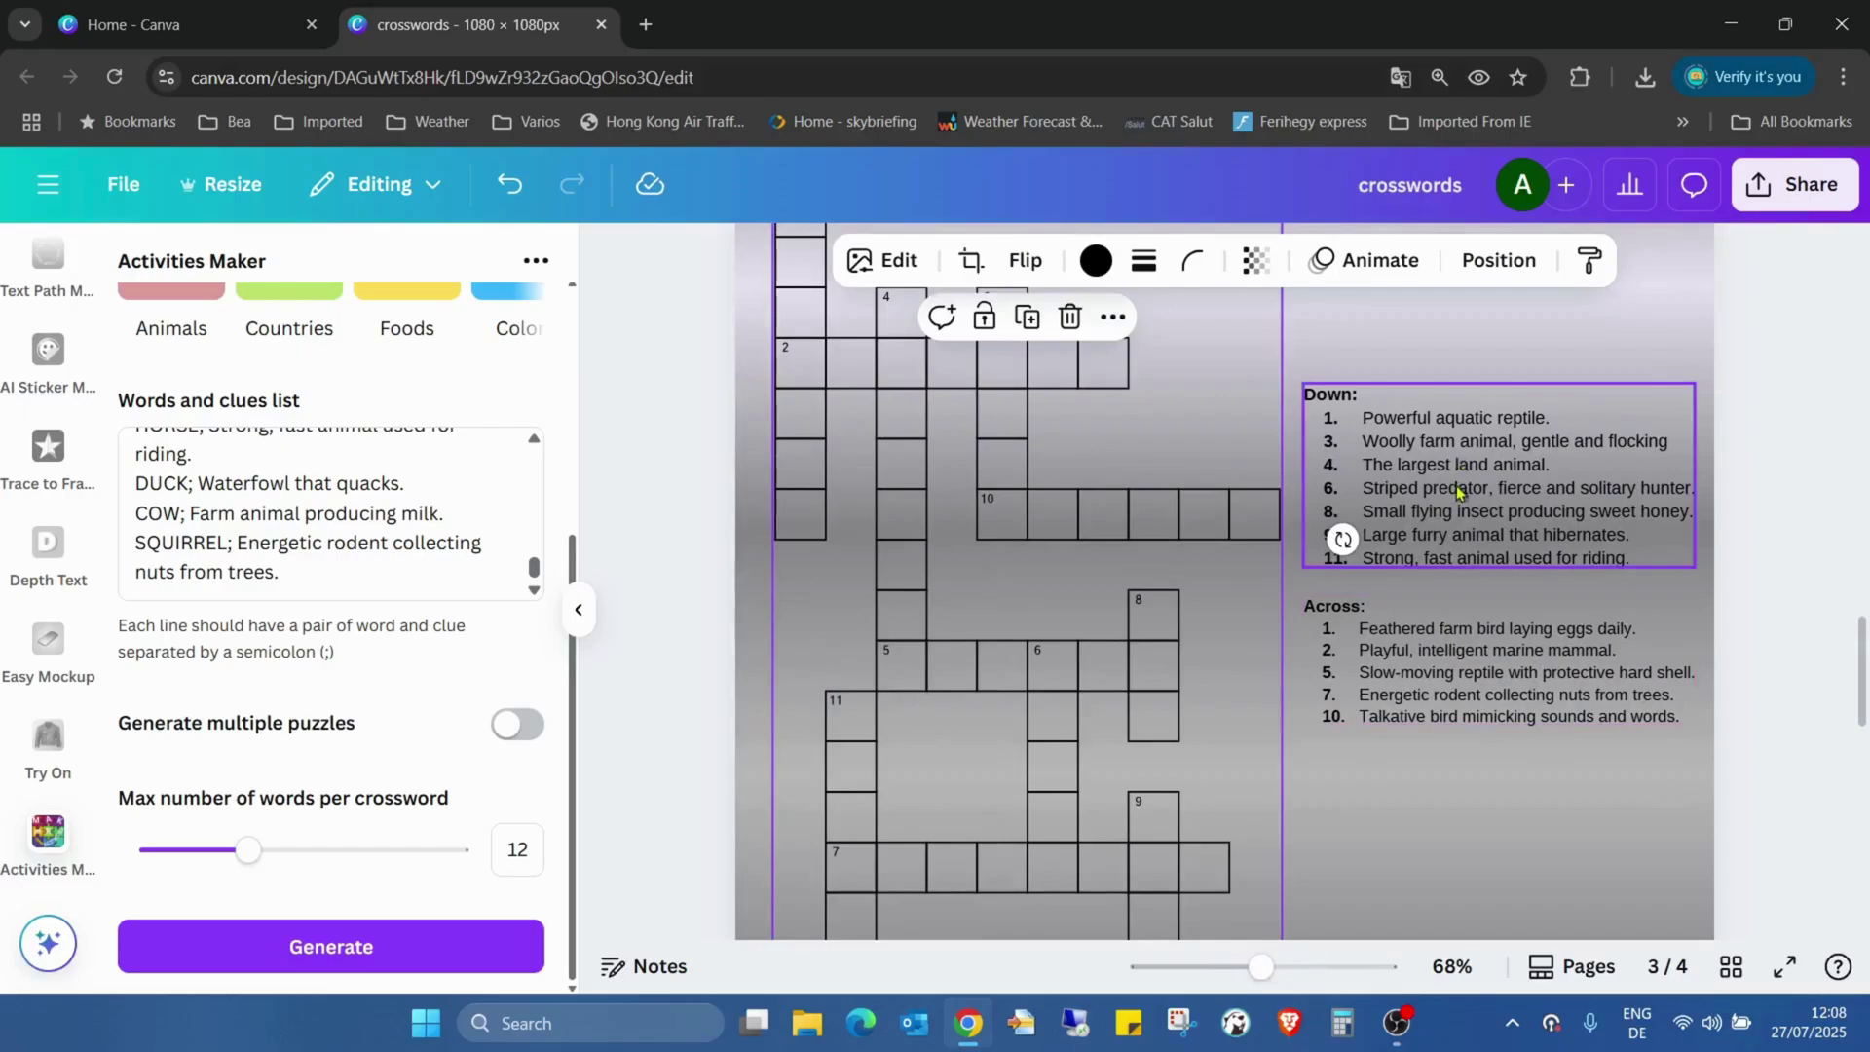
click(1458, 492)
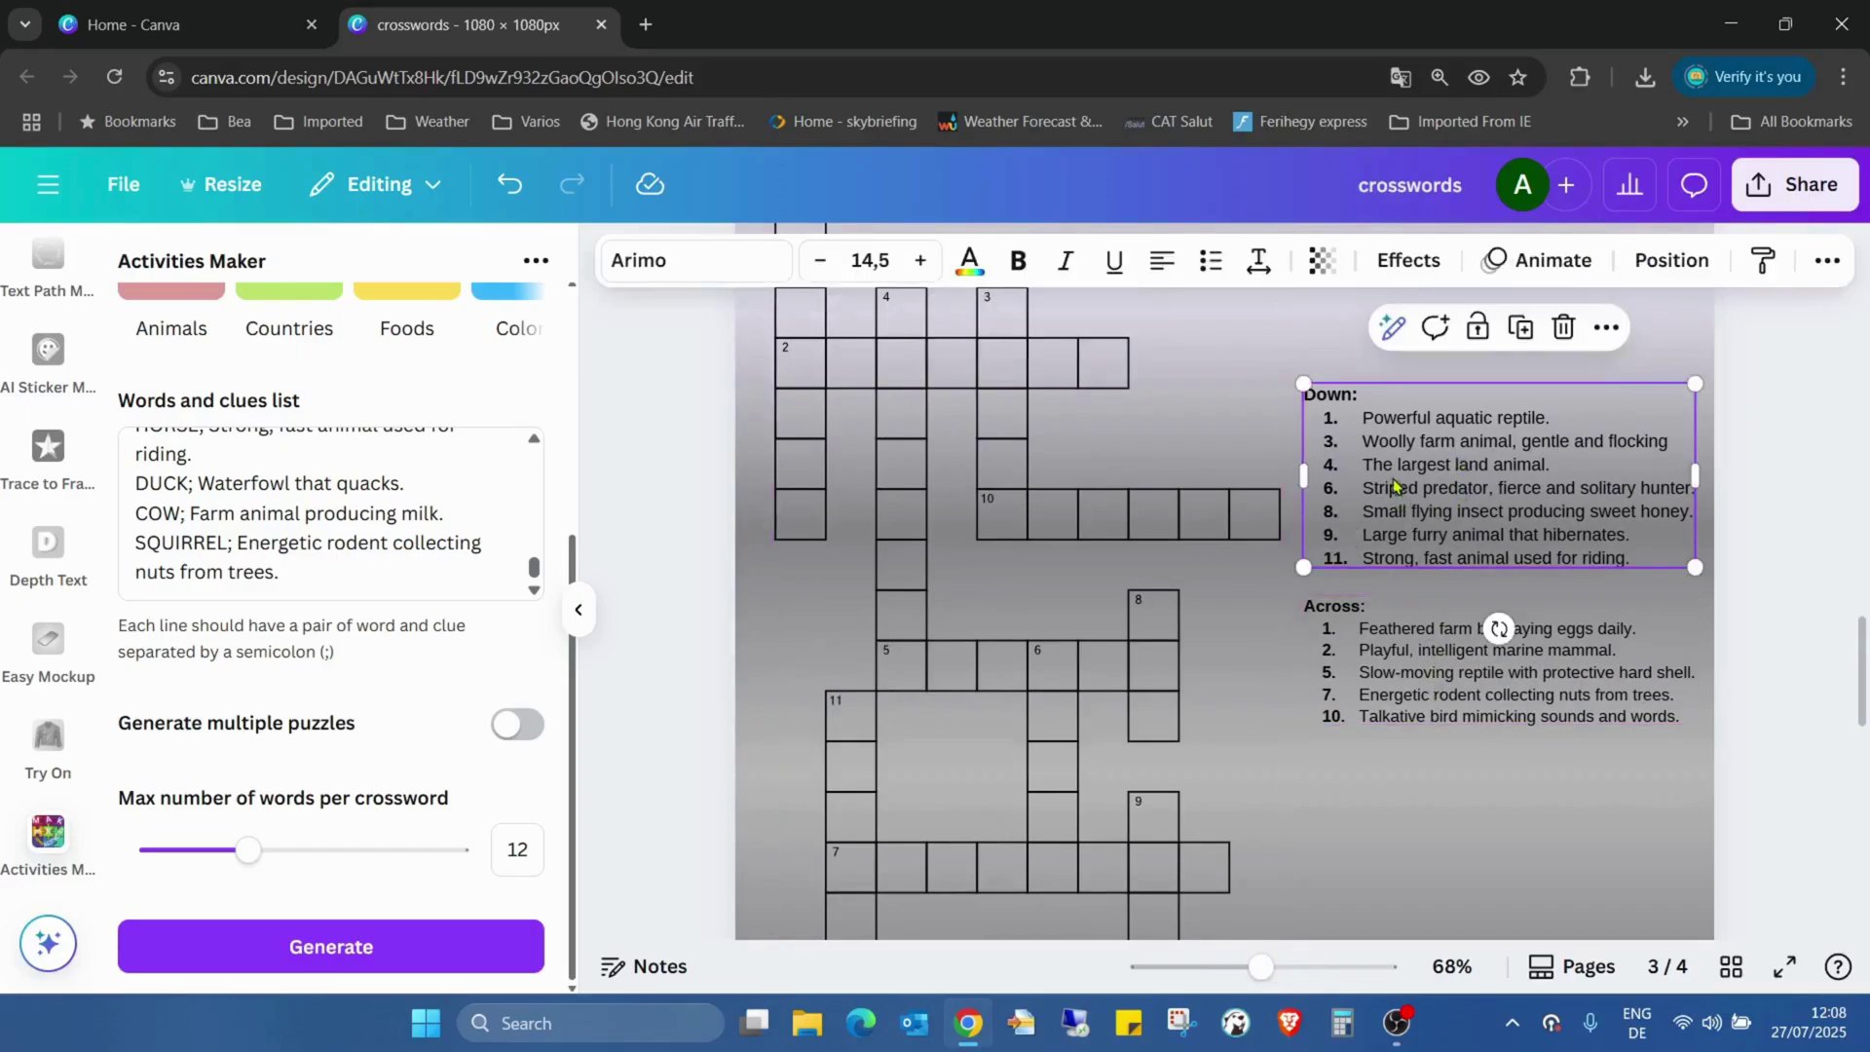
drag(1395, 485, 1416, 890)
drag(1412, 652, 1399, 548)
drag(1430, 842, 1429, 726)
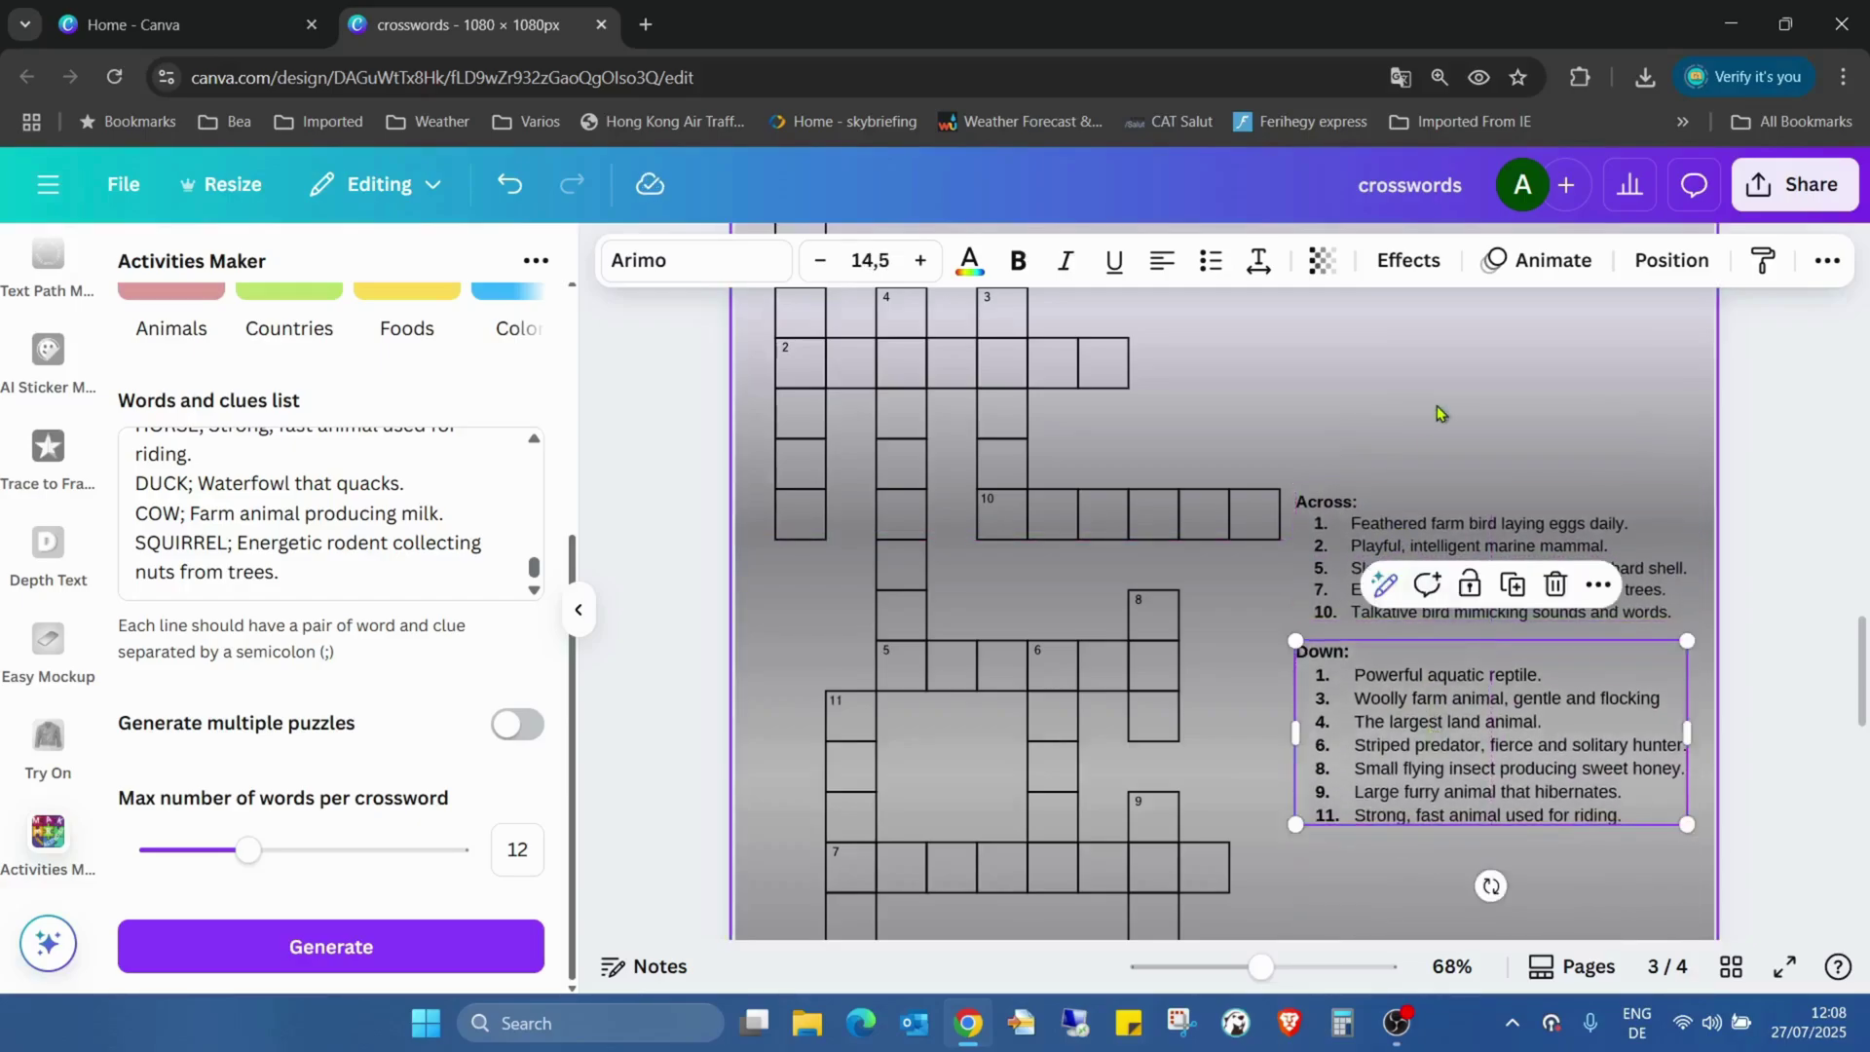
click(1383, 877)
drag(1259, 965, 1221, 967)
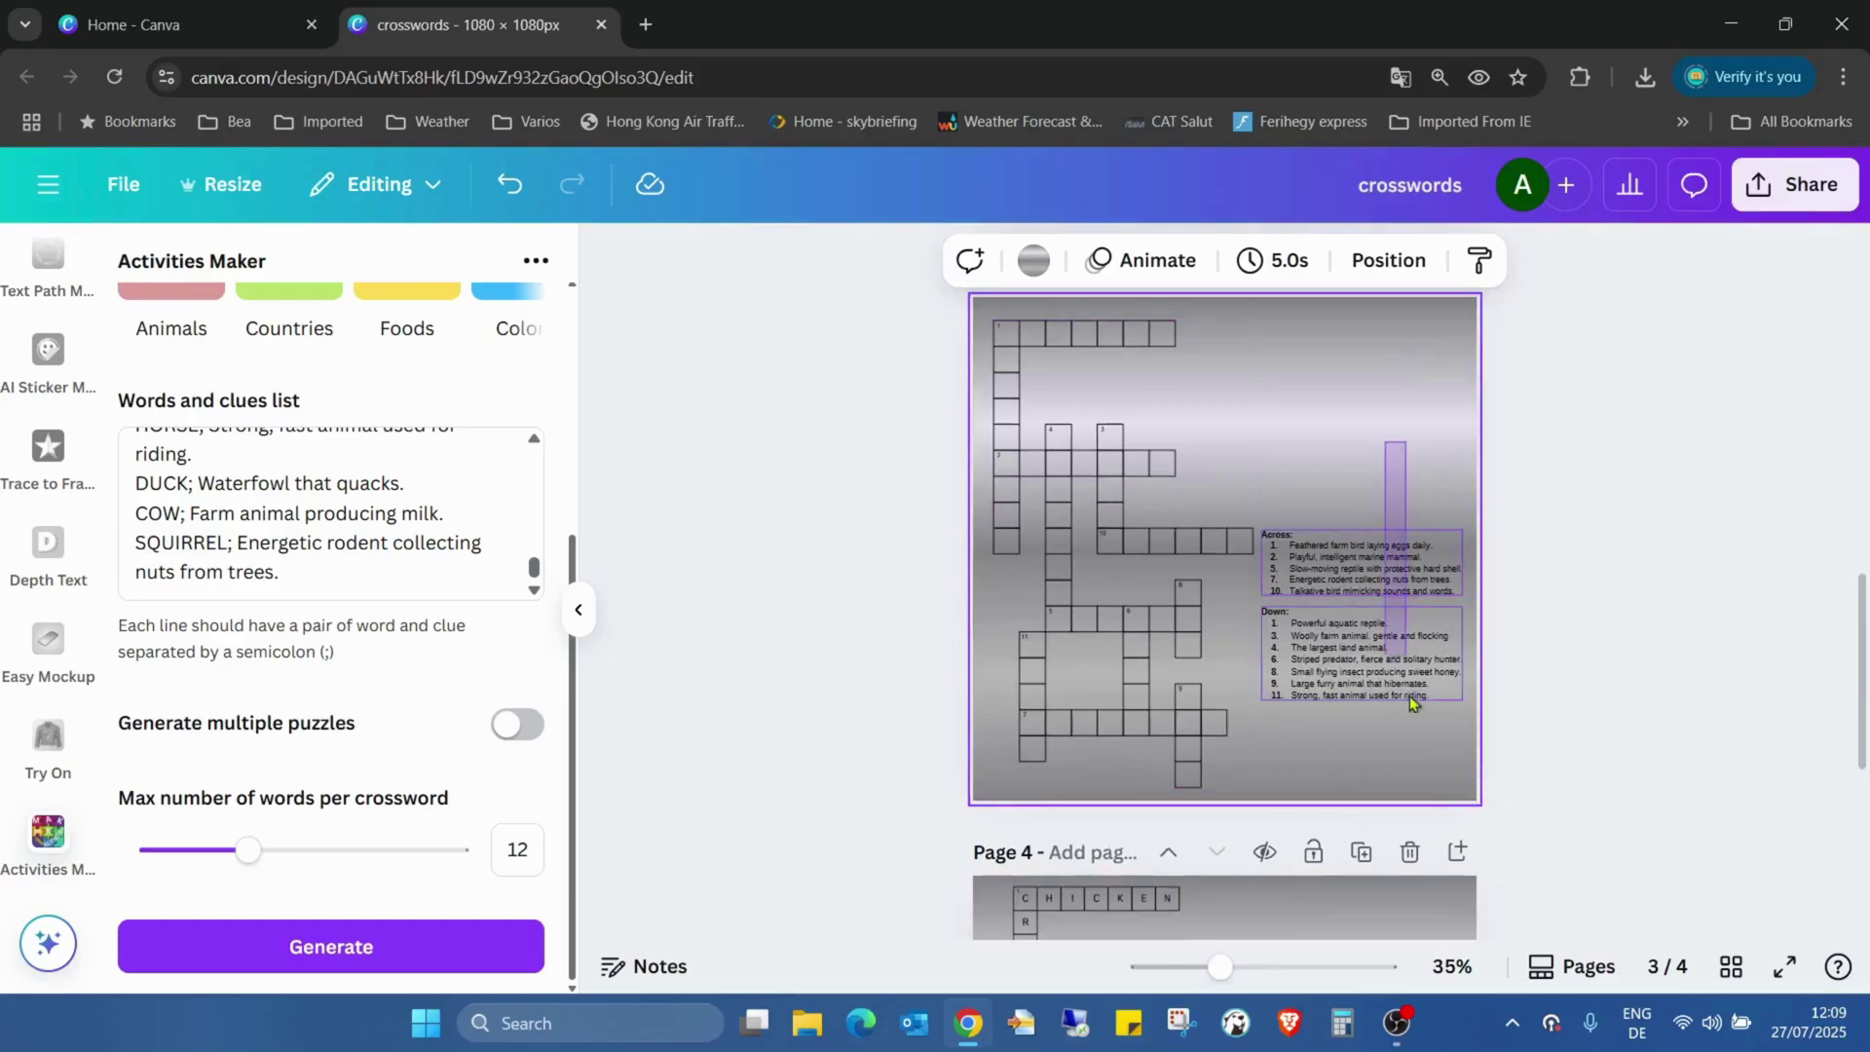
click(1393, 638)
drag(1406, 641, 1409, 585)
click(1303, 380)
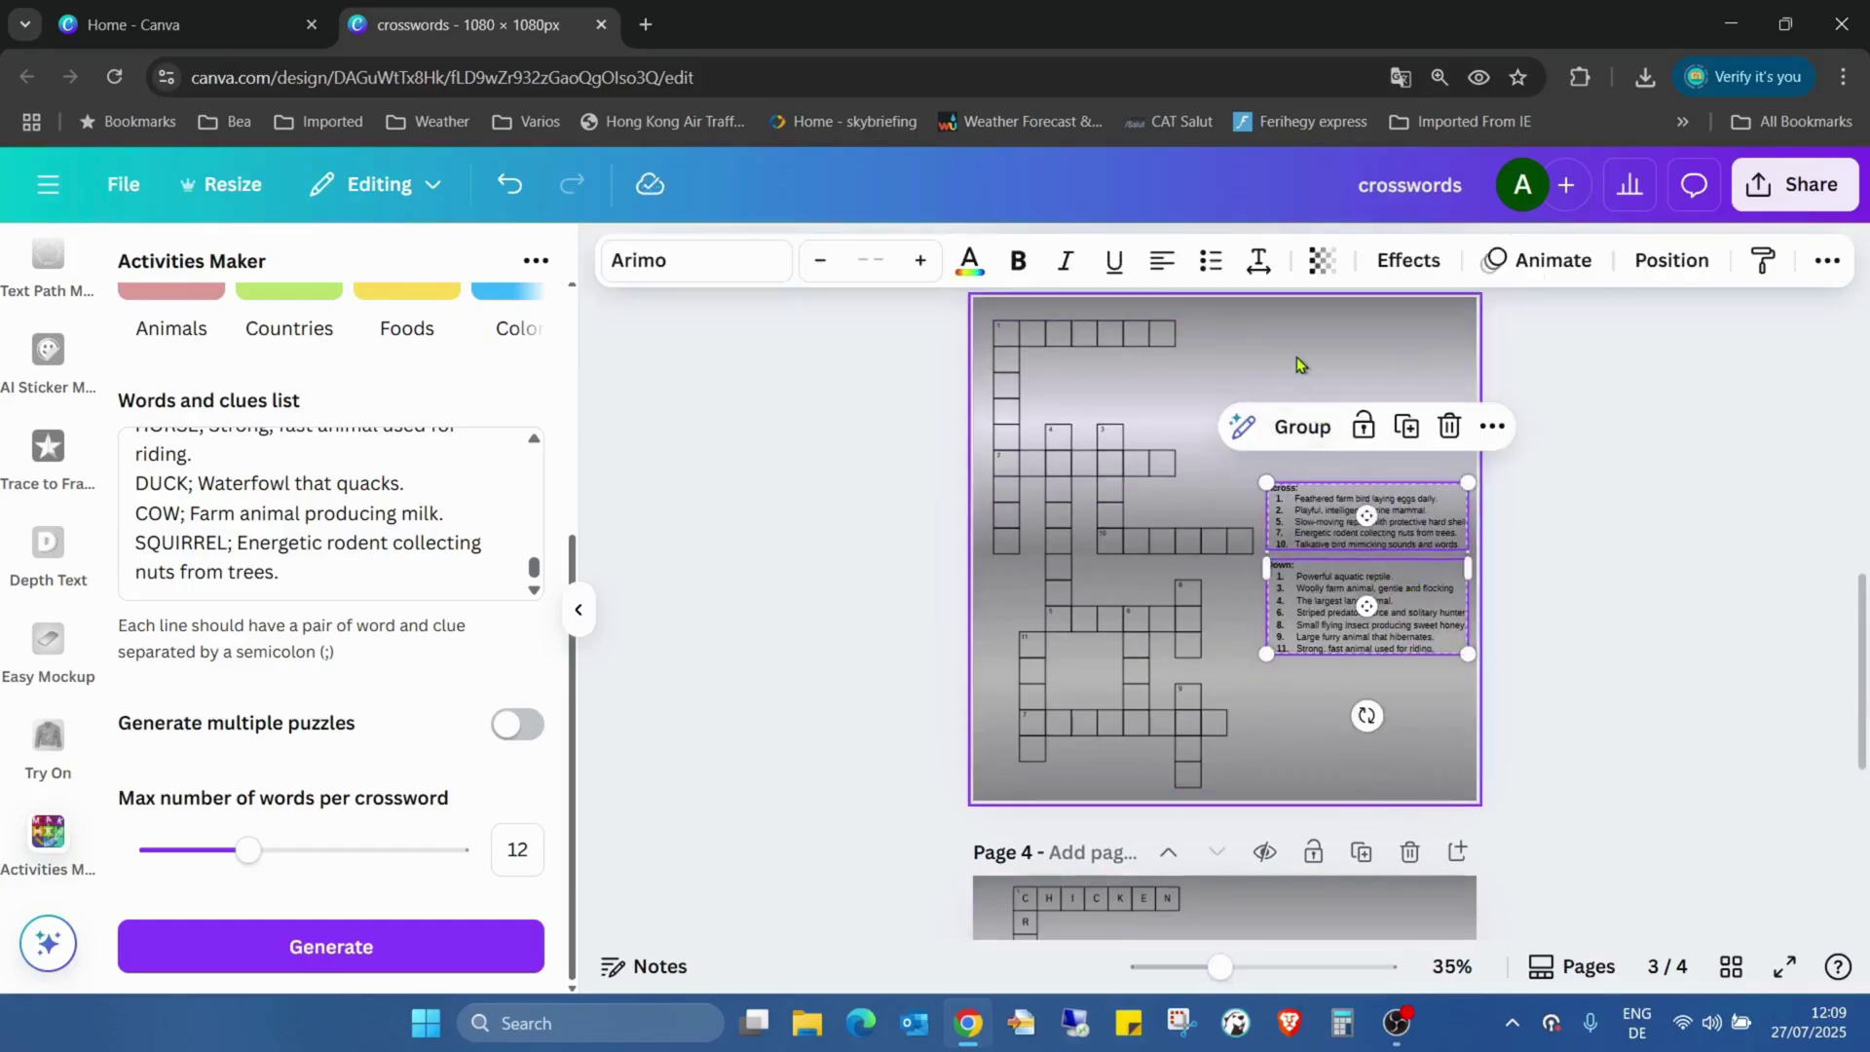
Present page 3 full screen.
click(1783, 966)
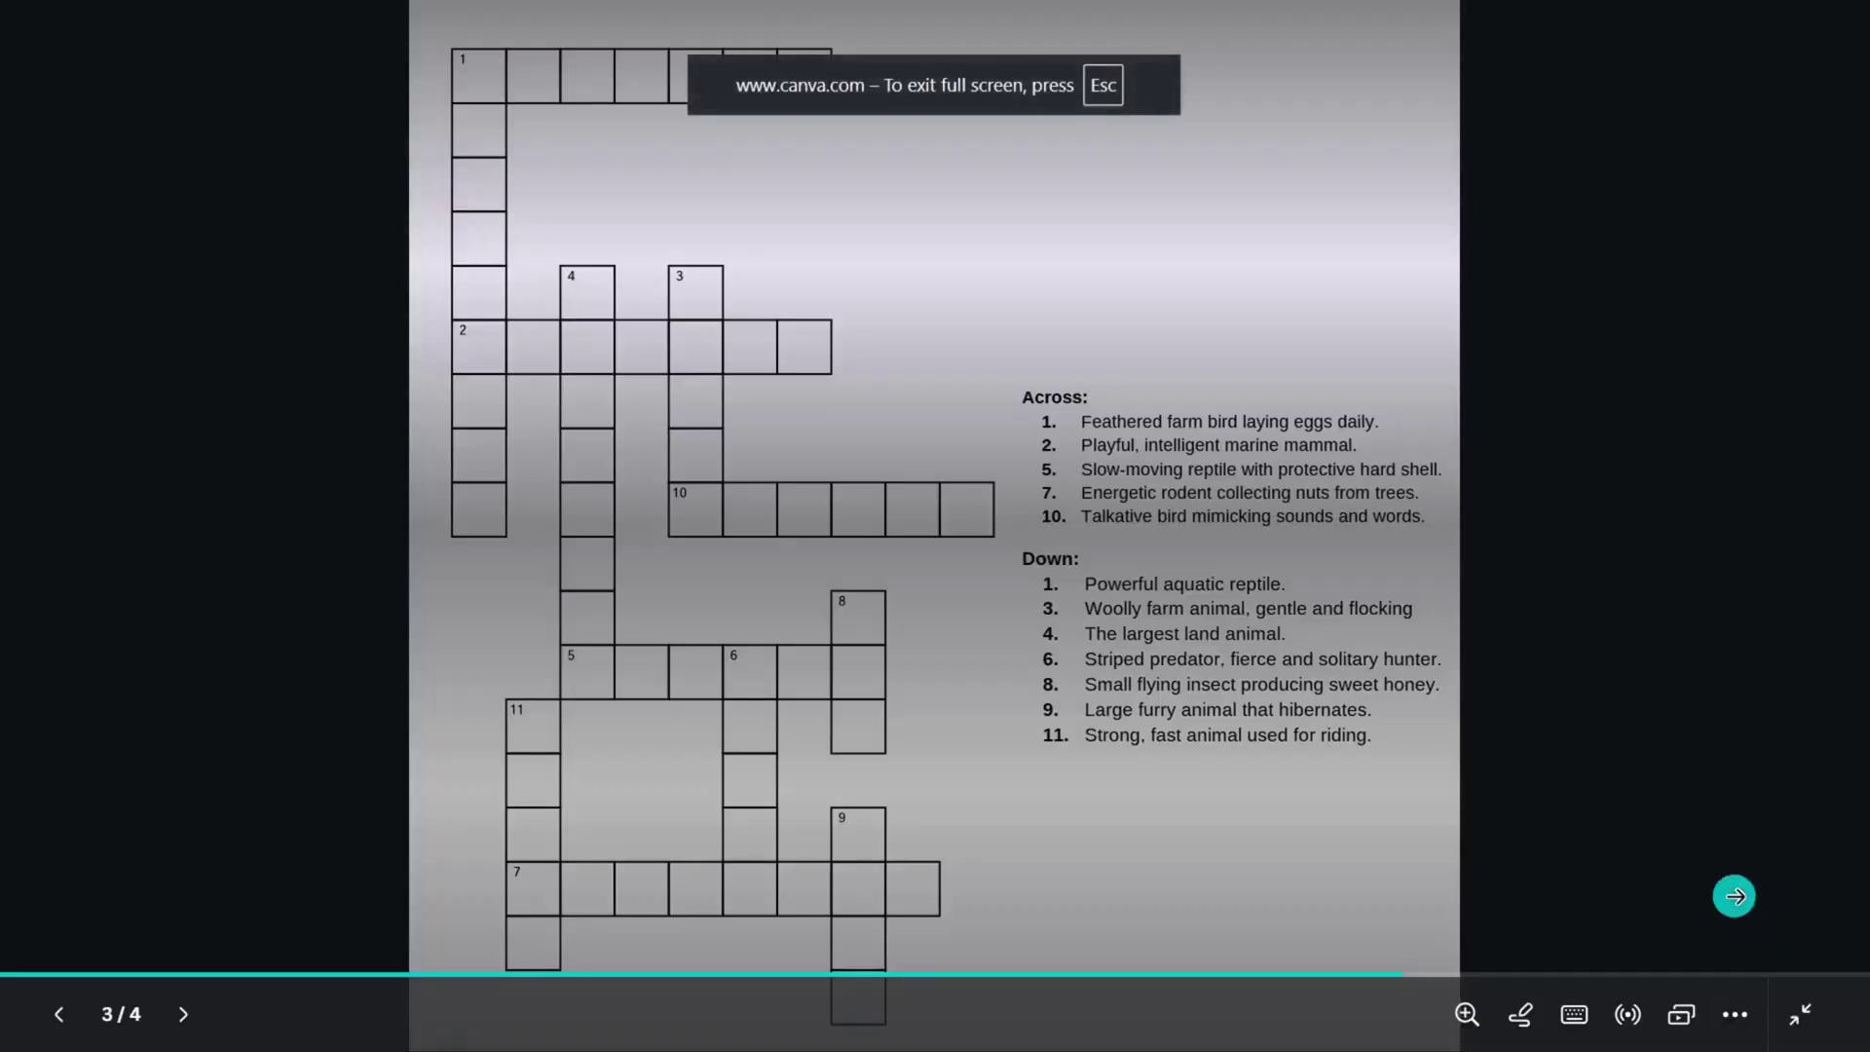